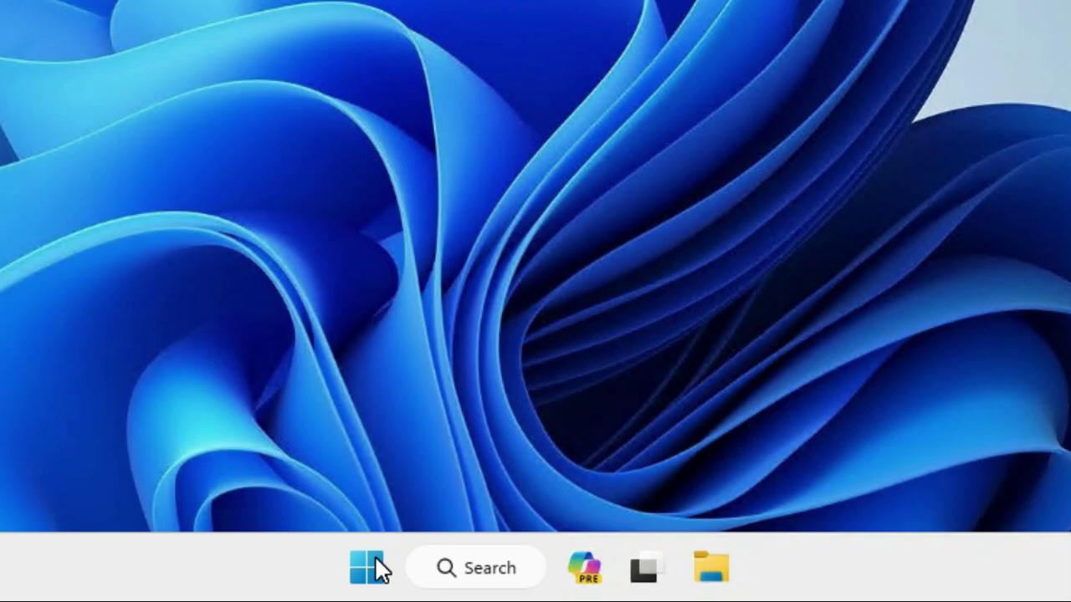
Turn Storage Sense on under System > Storage in Settings
right_click(375, 569)
click(368, 262)
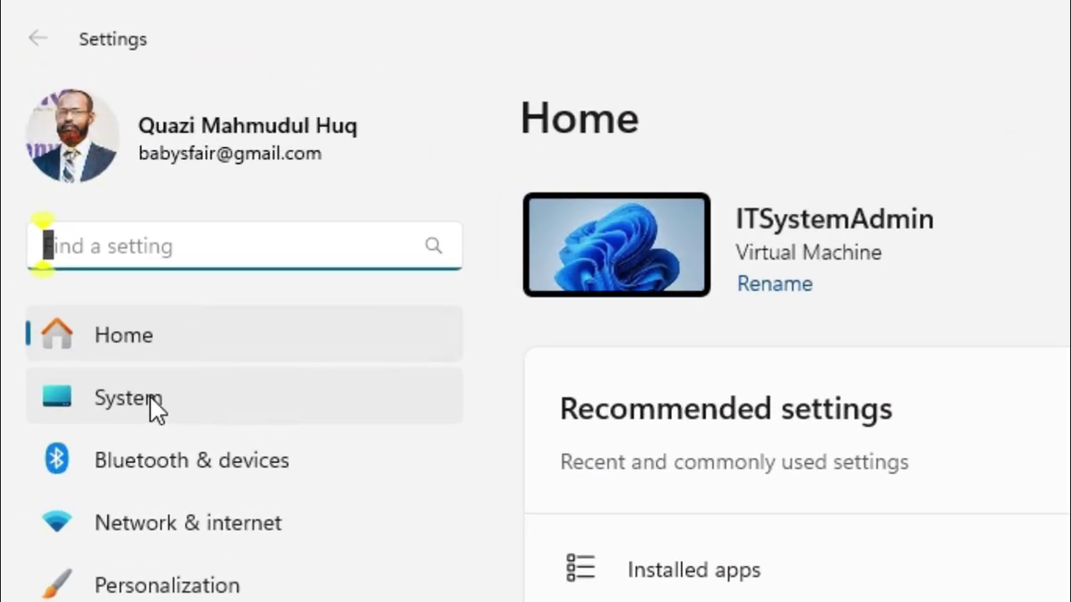
click(150, 396)
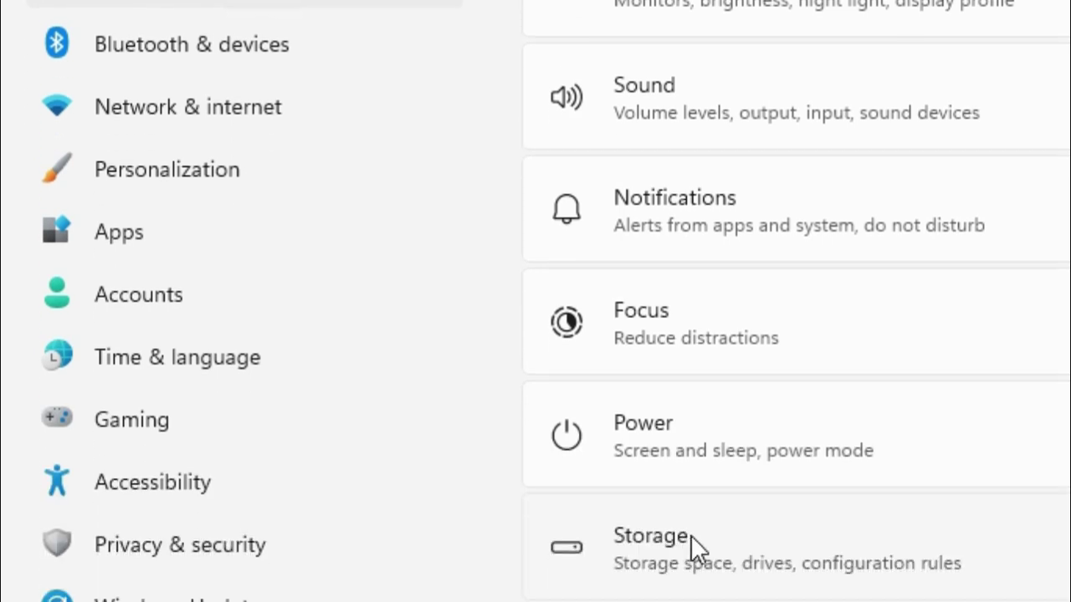
click(691, 539)
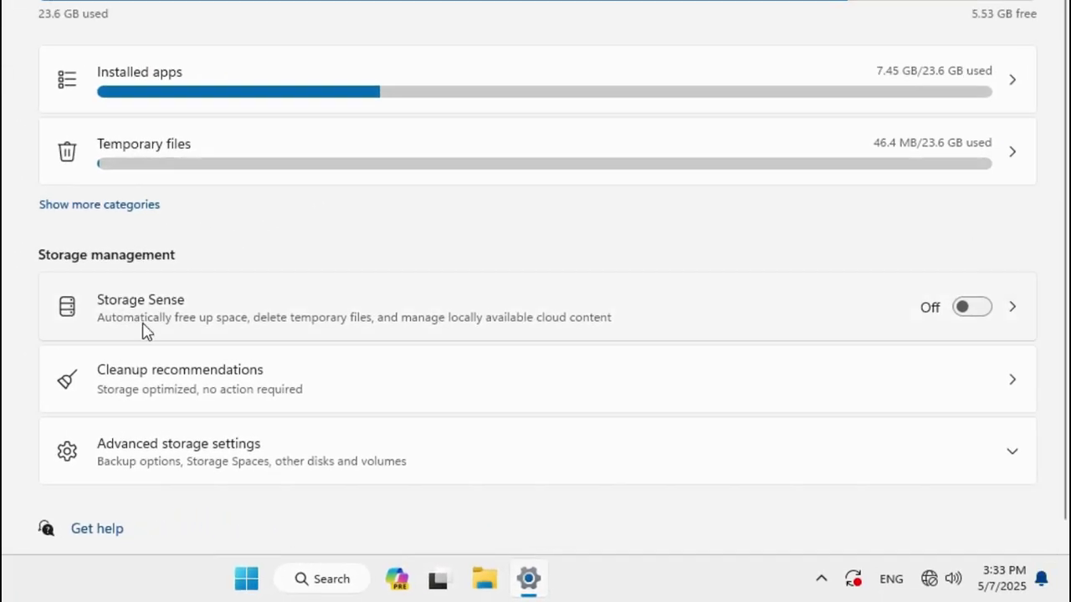
click(980, 308)
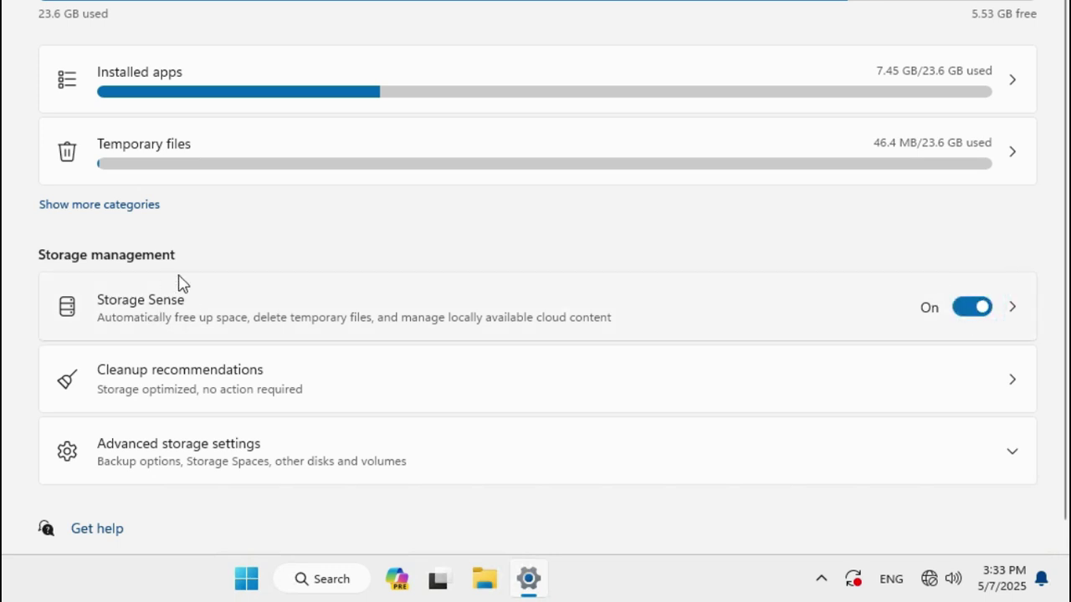
click(152, 316)
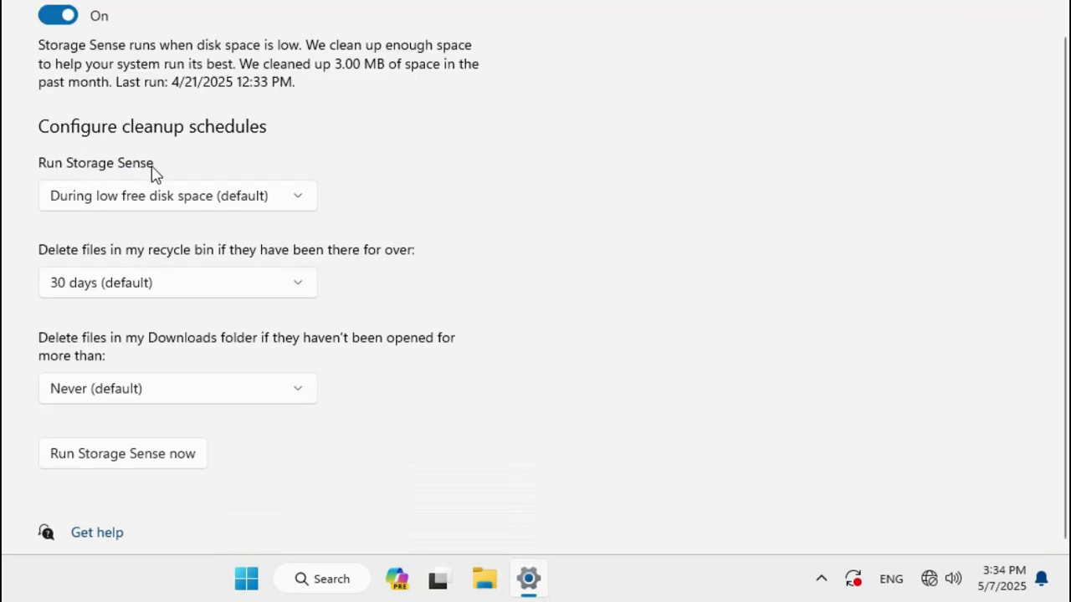
Schedule Storage Sense every week, clearing recycle bin and unopened Downloads after 1 day, and run it now
click(213, 205)
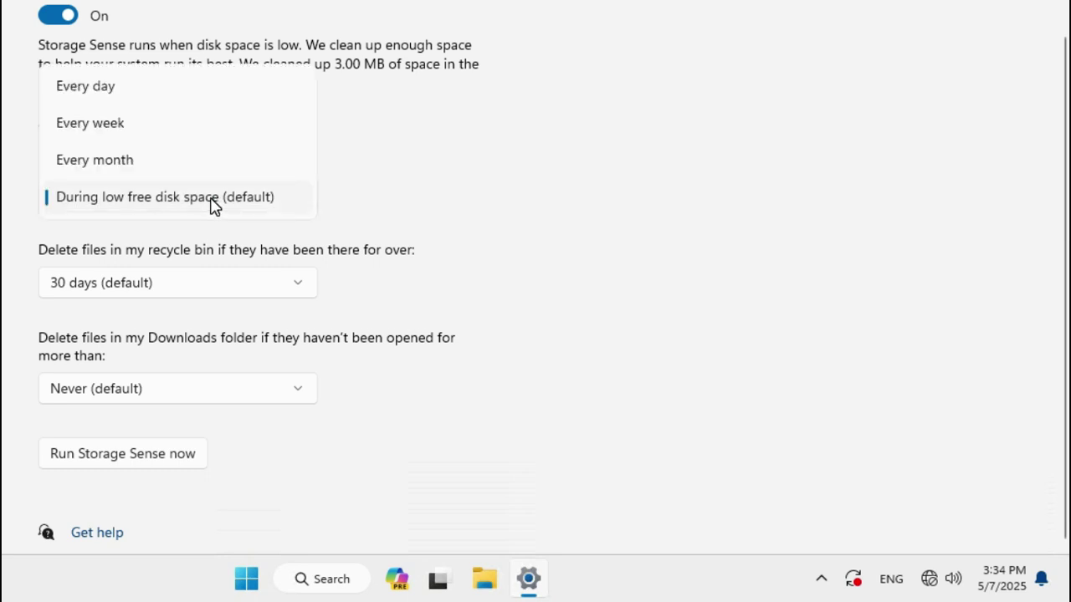
click(91, 125)
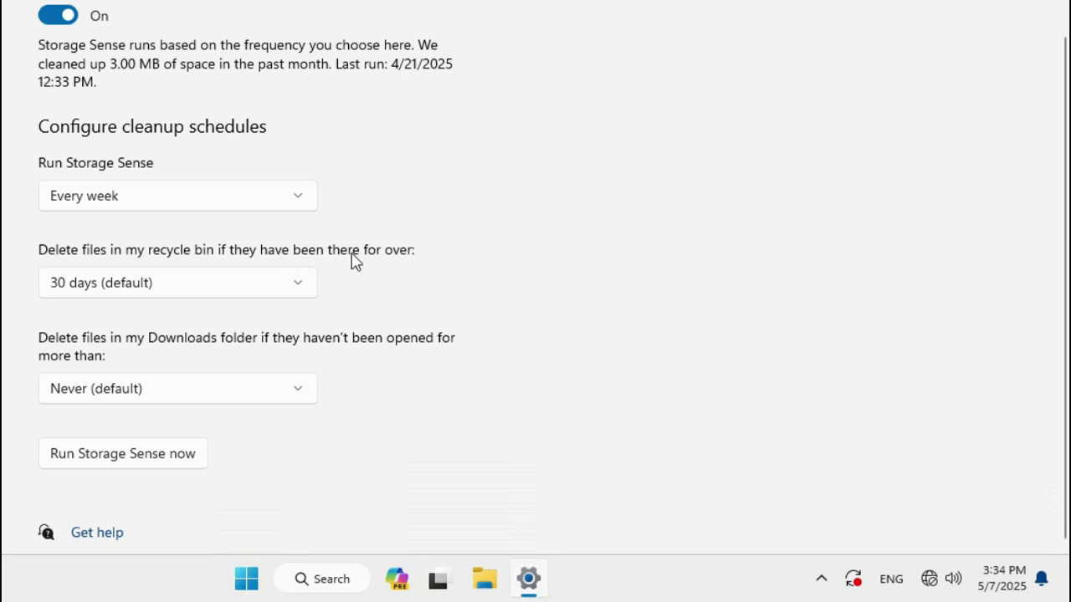
click(117, 286)
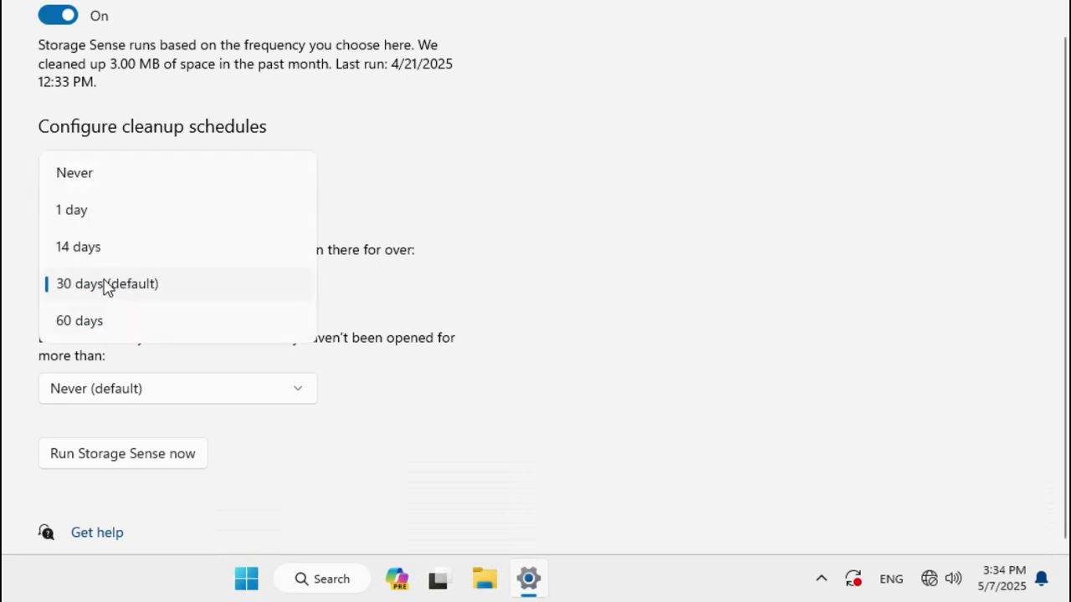
click(101, 214)
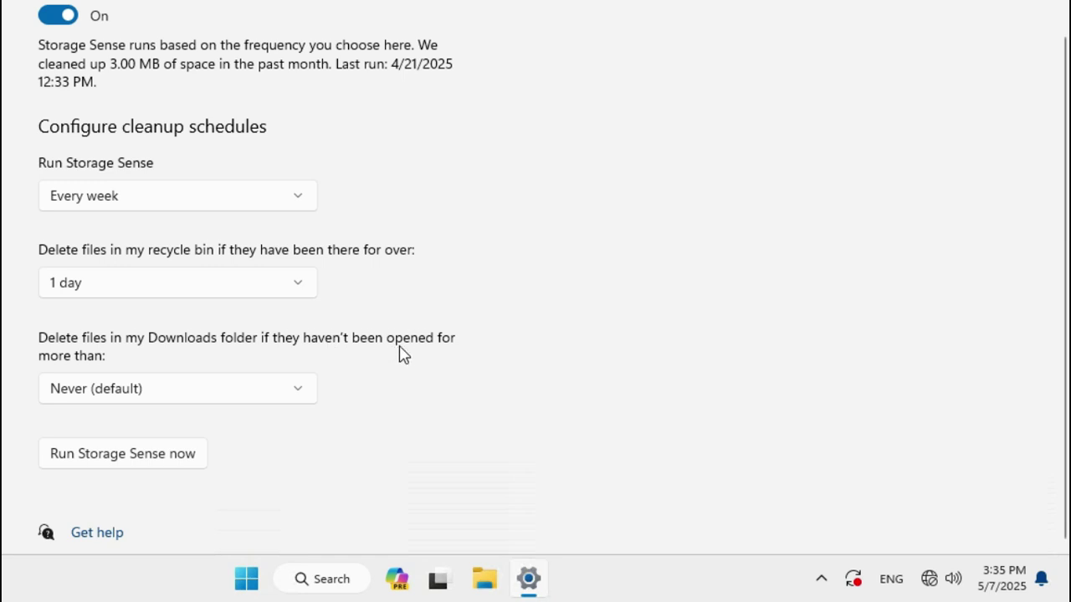
click(113, 391)
click(72, 393)
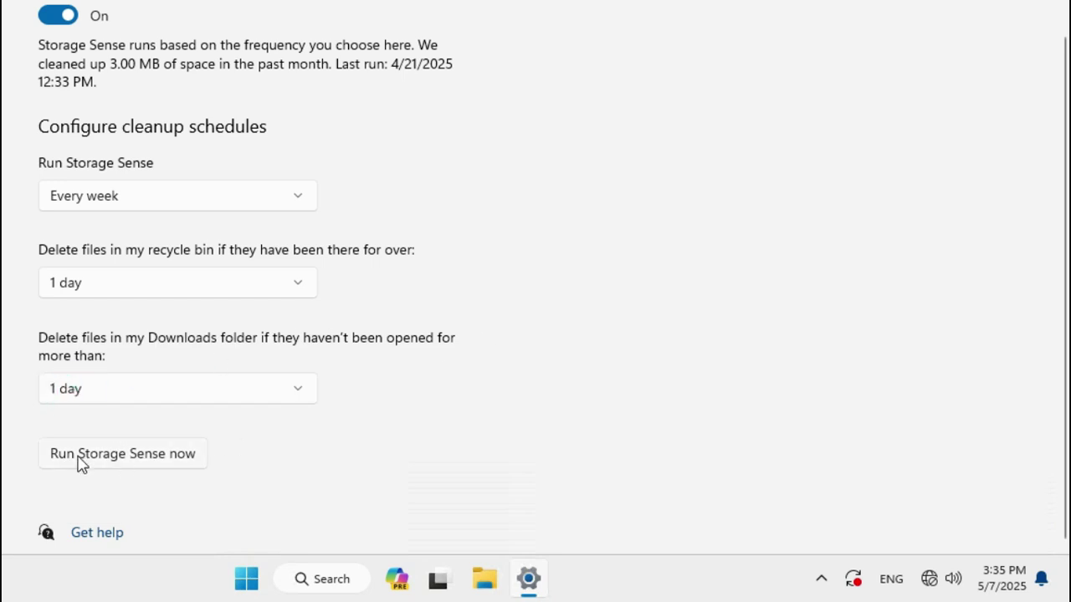
click(142, 462)
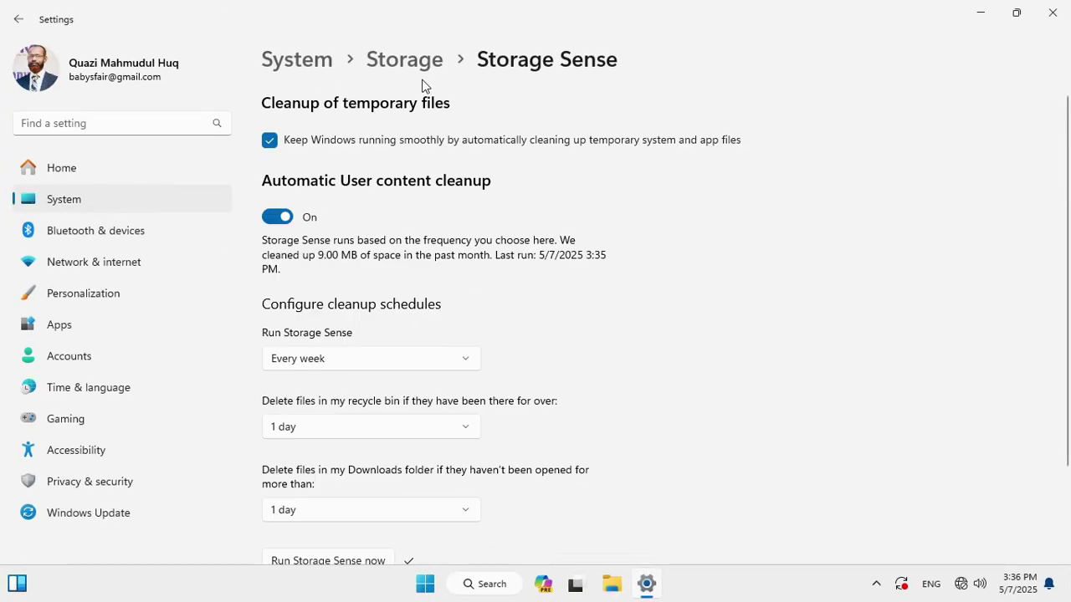
Permanently remove all Temporary files from Storage, with the Downloads folder ticked
click(411, 59)
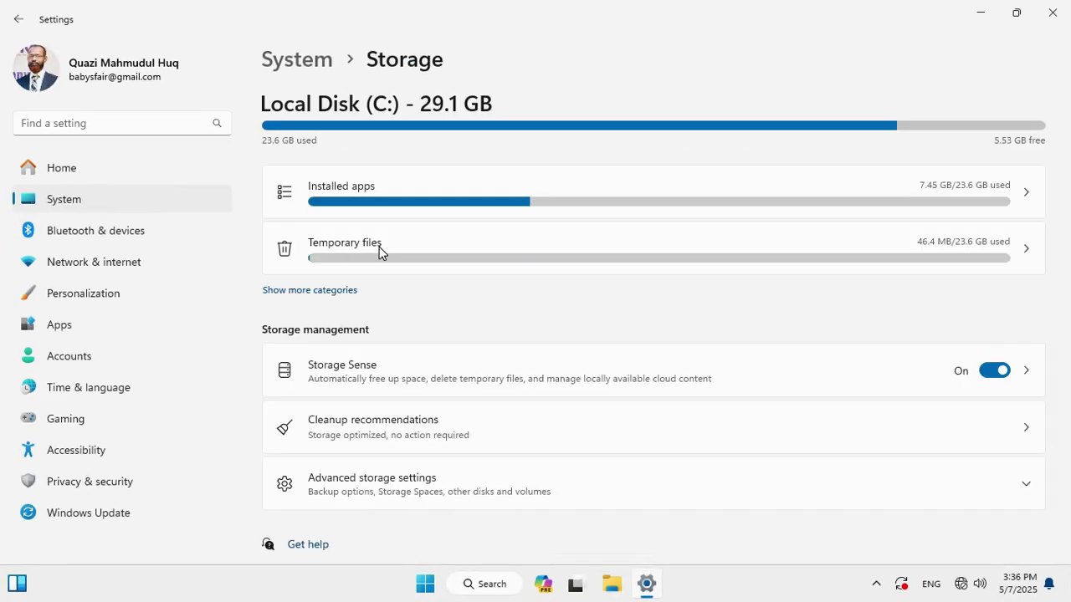
click(412, 241)
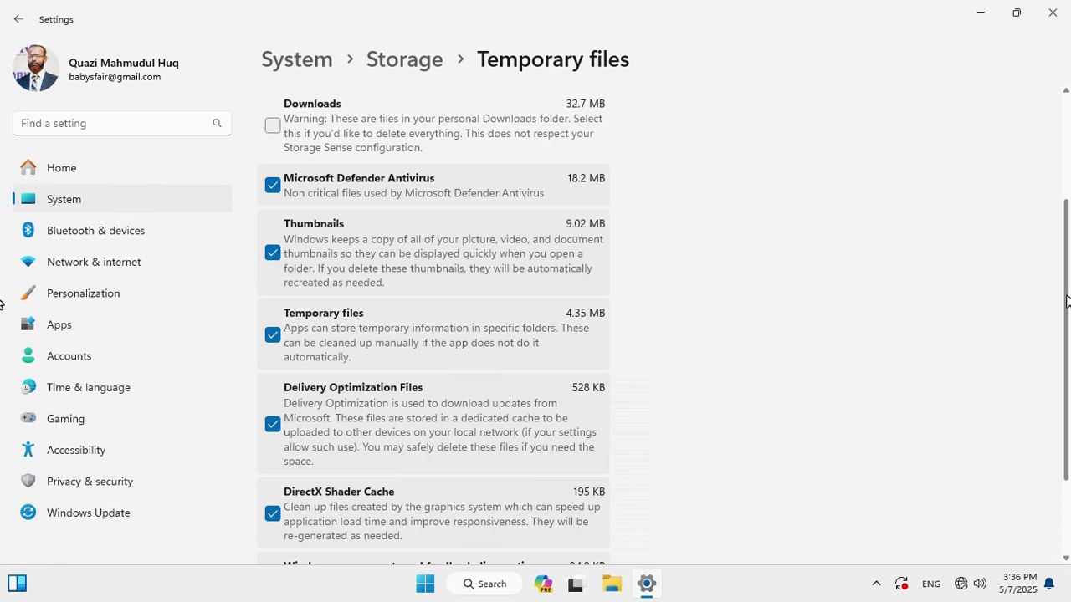
scroll(343, 306, up, 3)
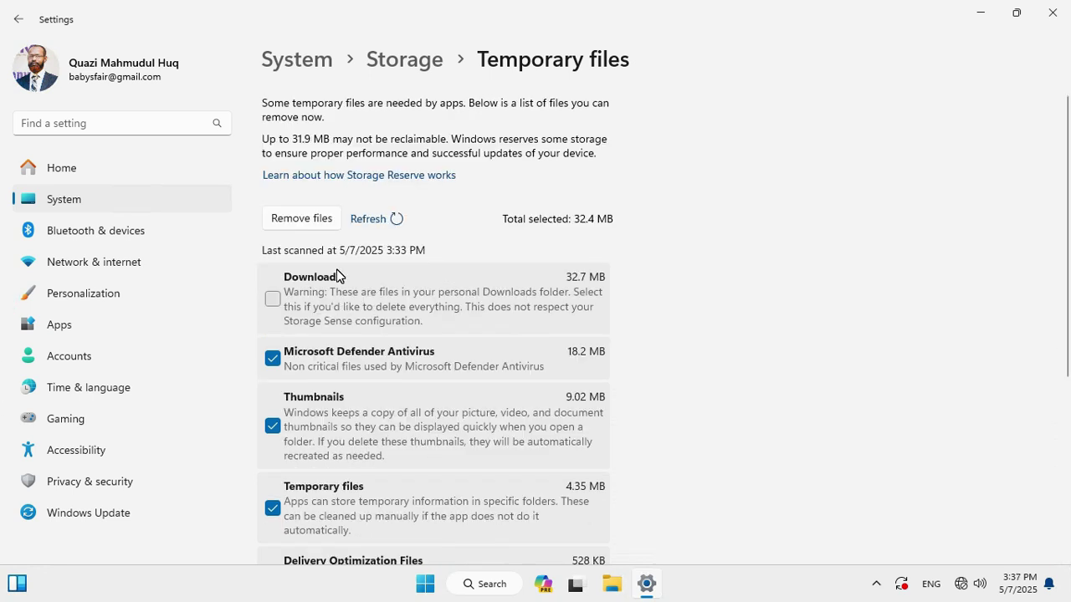
click(272, 300)
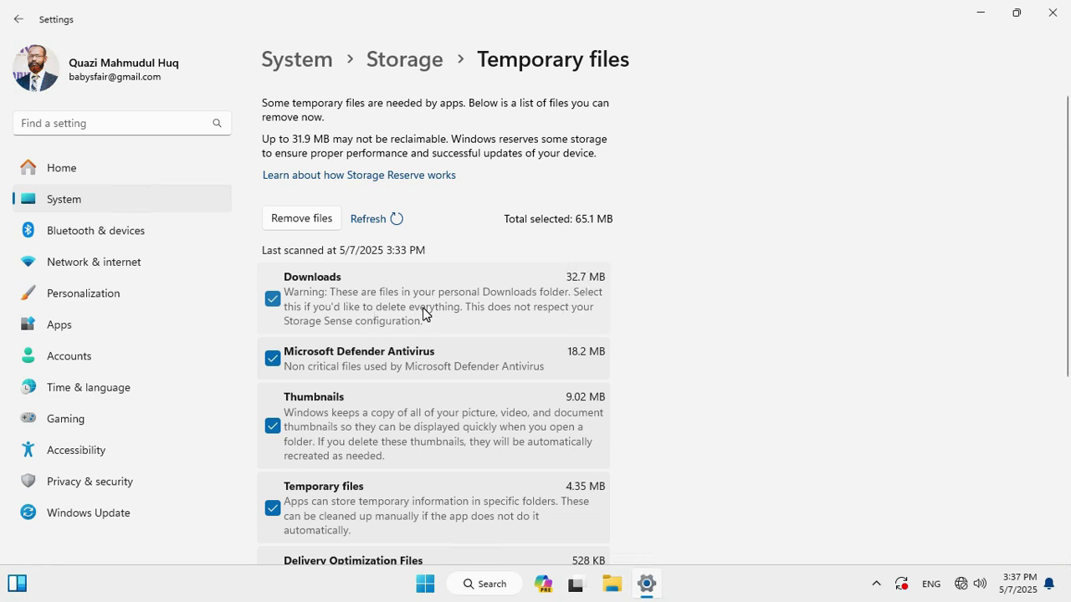
click(299, 223)
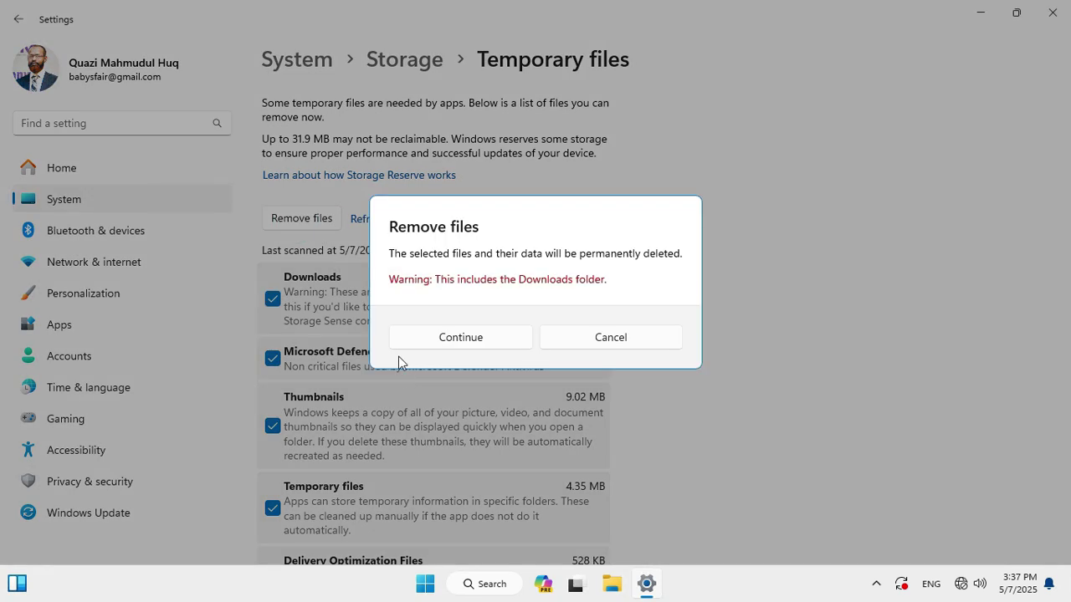
click(460, 338)
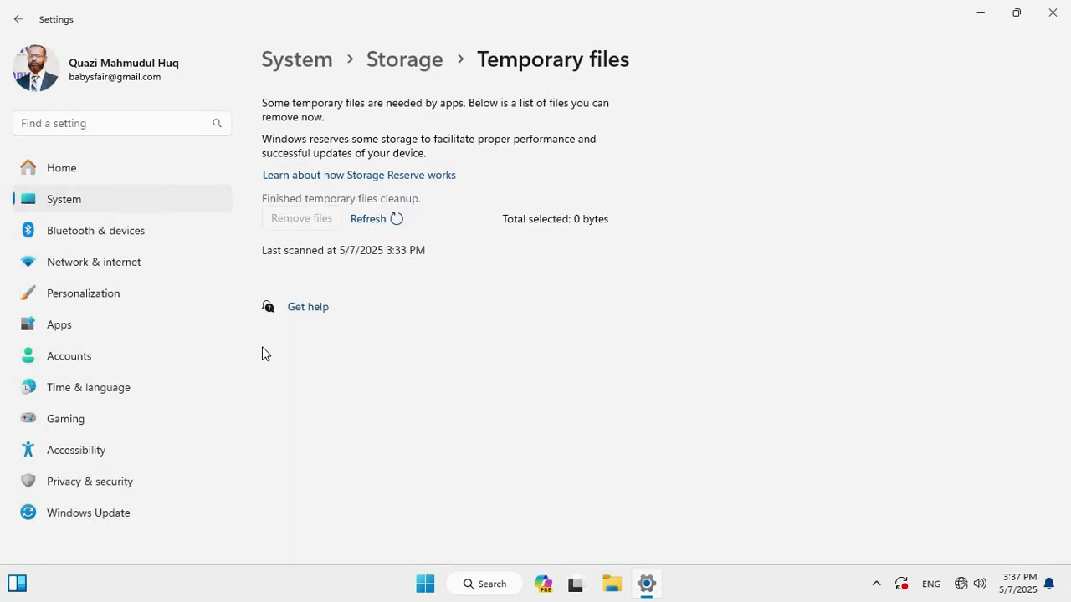
Switch off CTF Loader, Microsoft Edge, Terminal and Xbox App Services under Apps > Startup
click(73, 335)
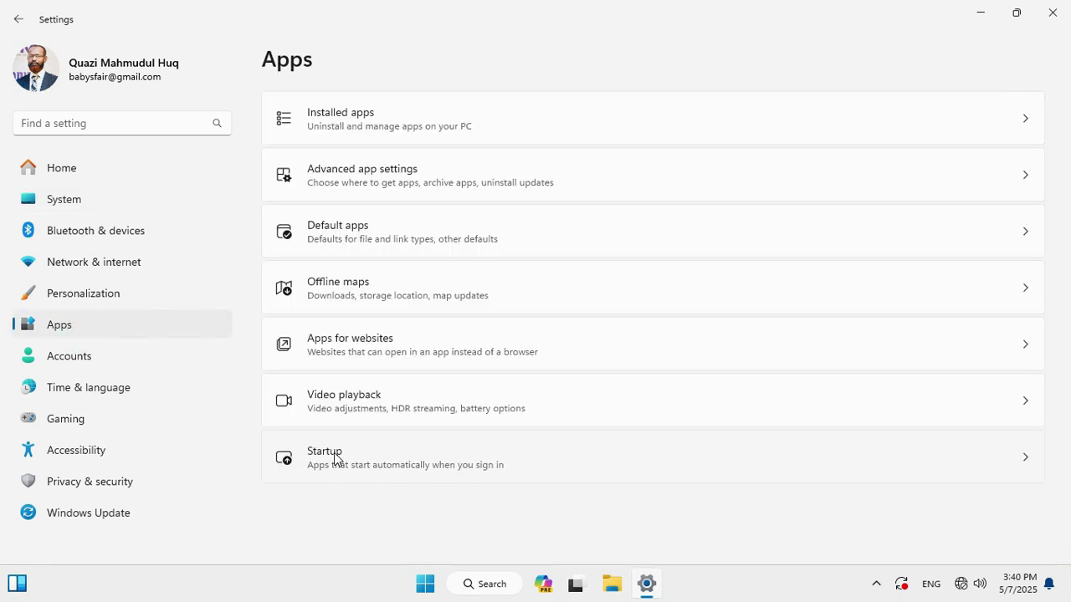
click(334, 458)
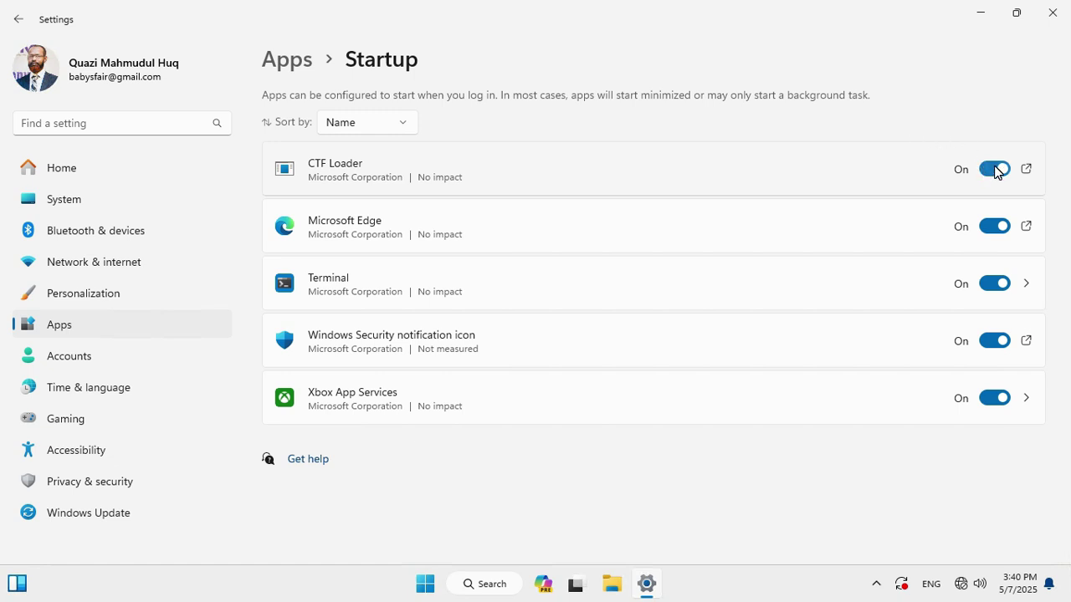
click(995, 170)
click(995, 228)
click(994, 285)
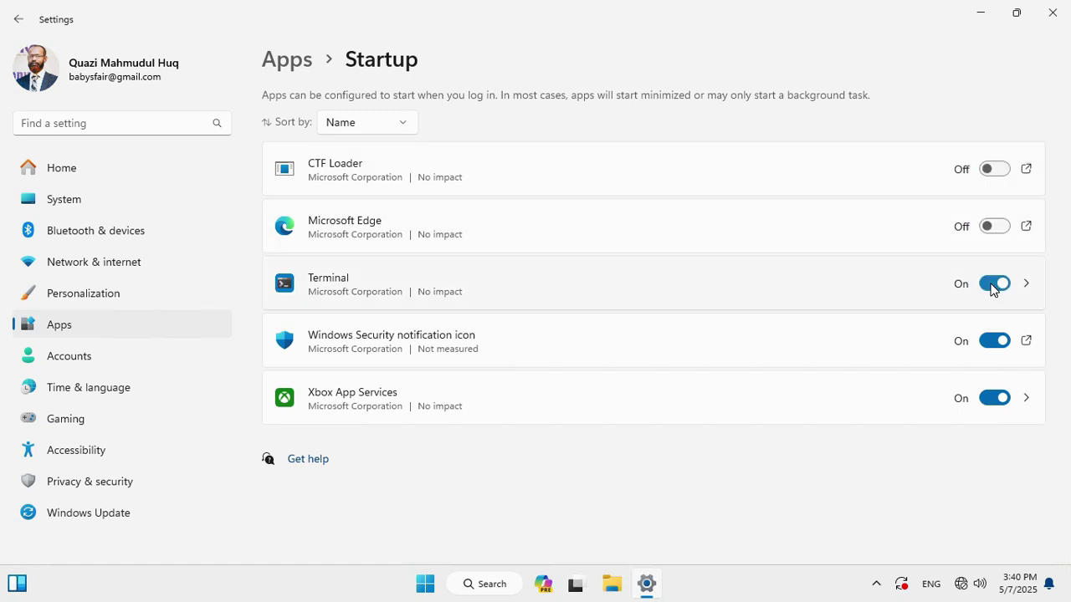
click(995, 398)
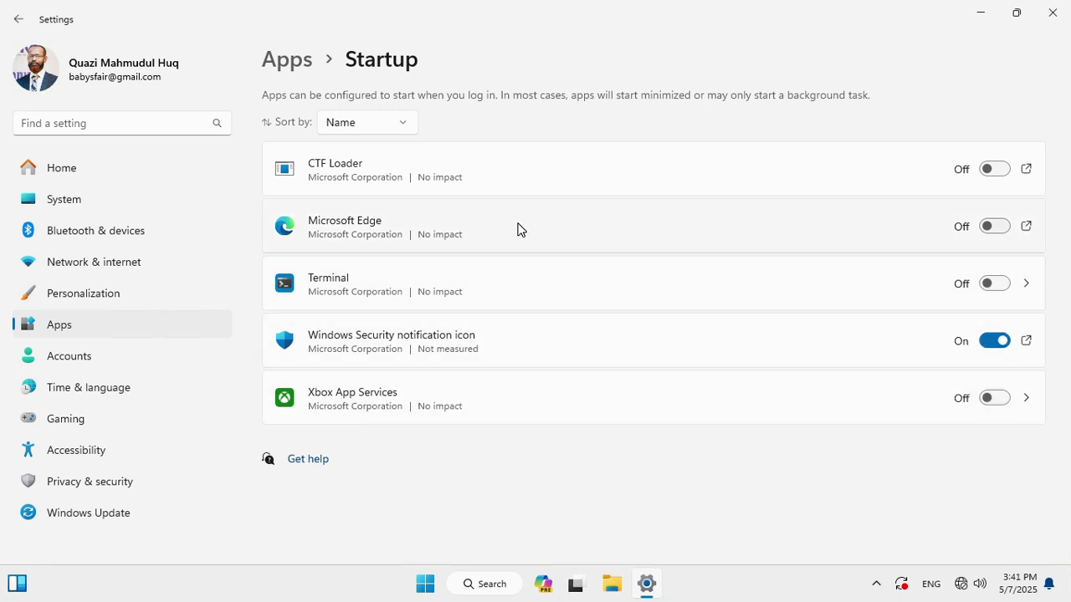
Confirm Game Mode is on under Gaming > Game Mode
click(65, 420)
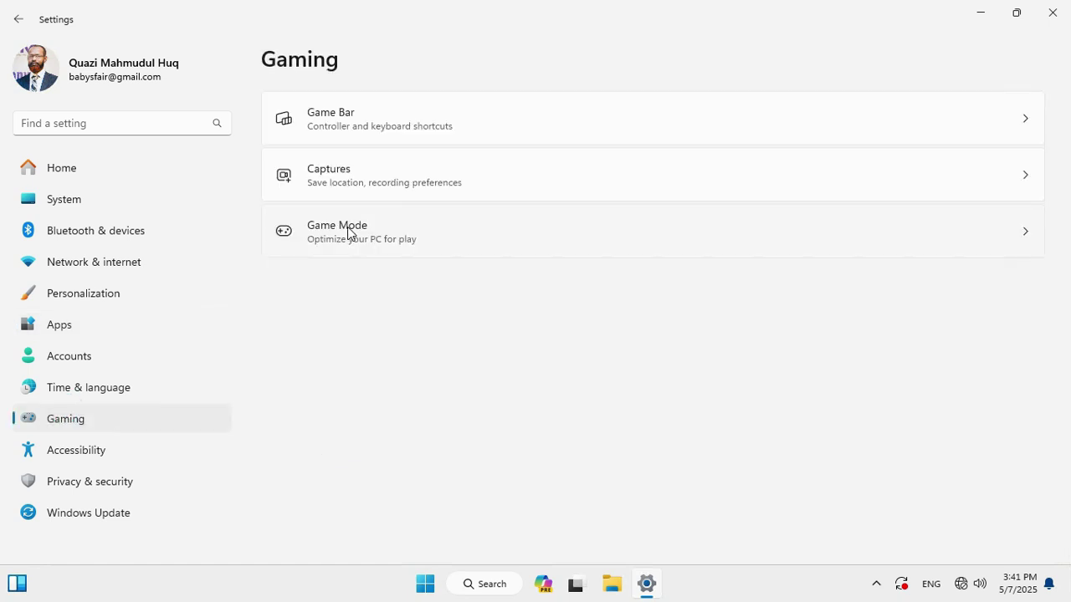
click(348, 228)
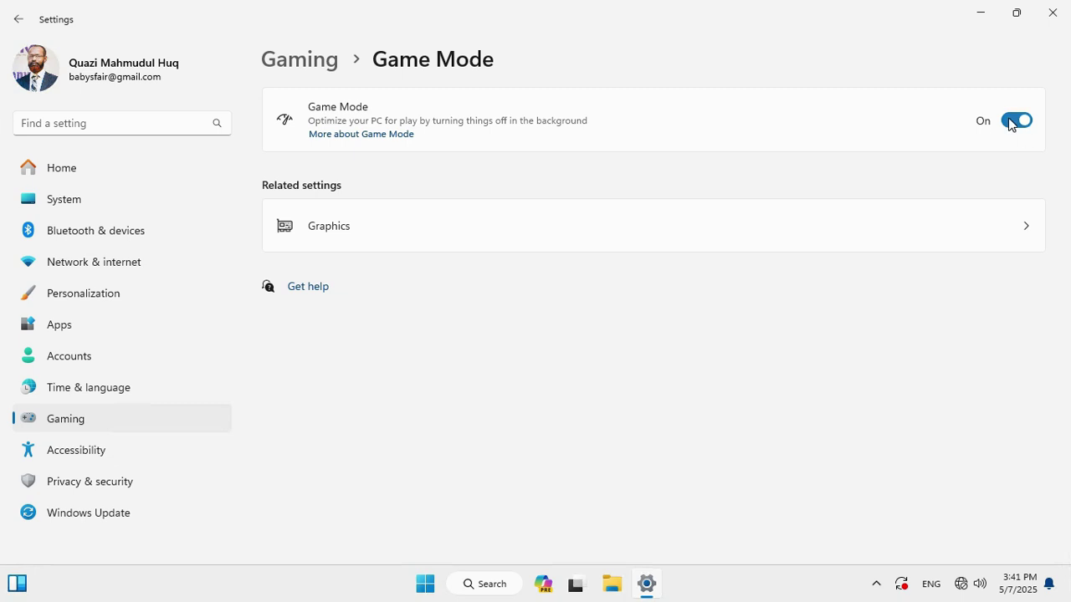
click(1012, 121)
key(alt+Left)
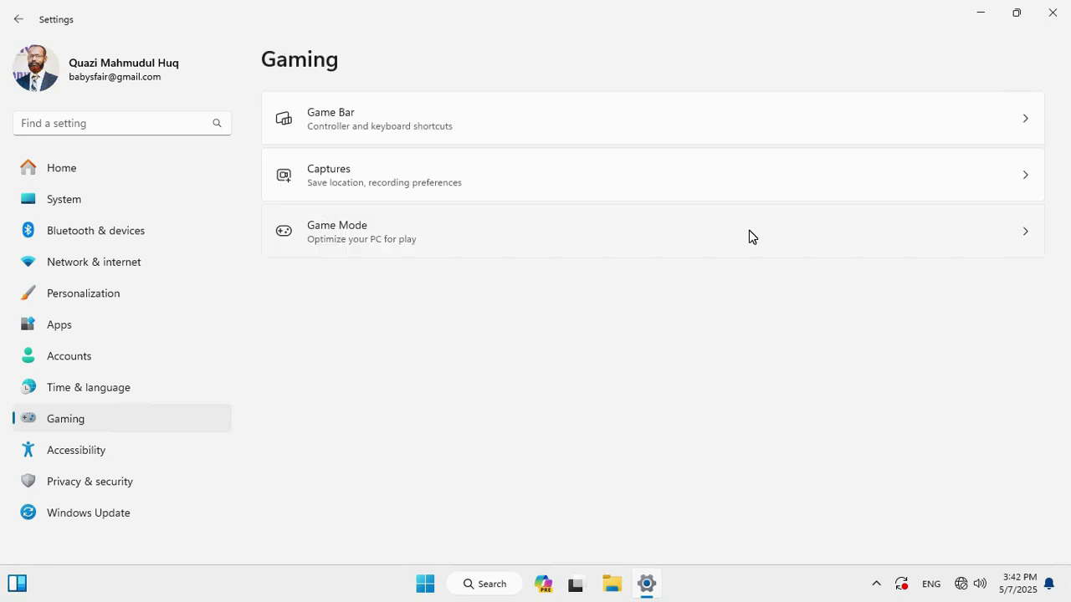
Close Settings and open View advanced system settings via an 'advanced' search
click(1050, 15)
click(500, 585)
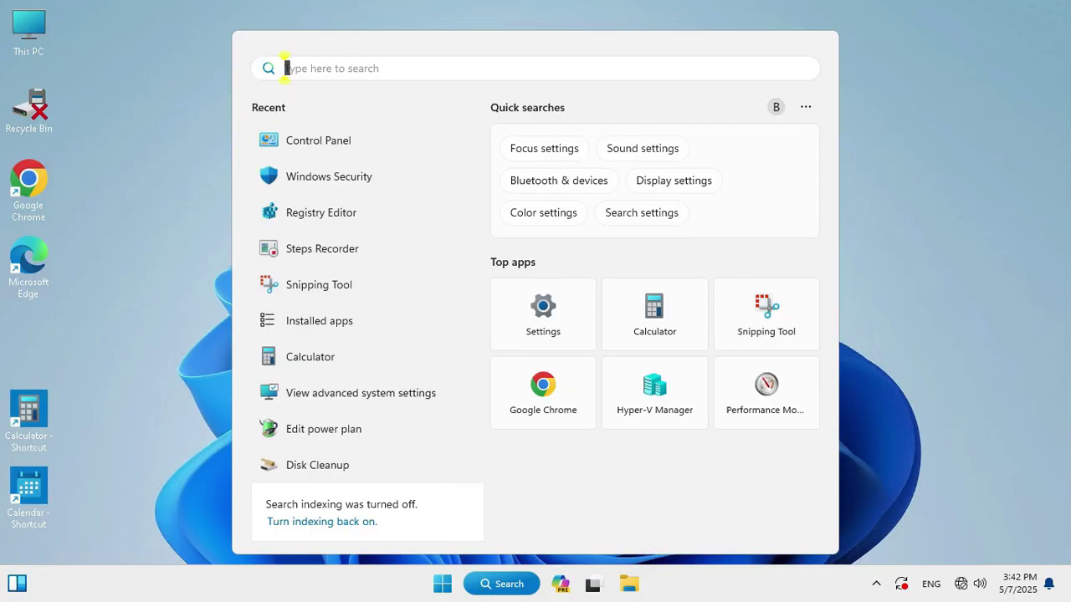
text(advanced)
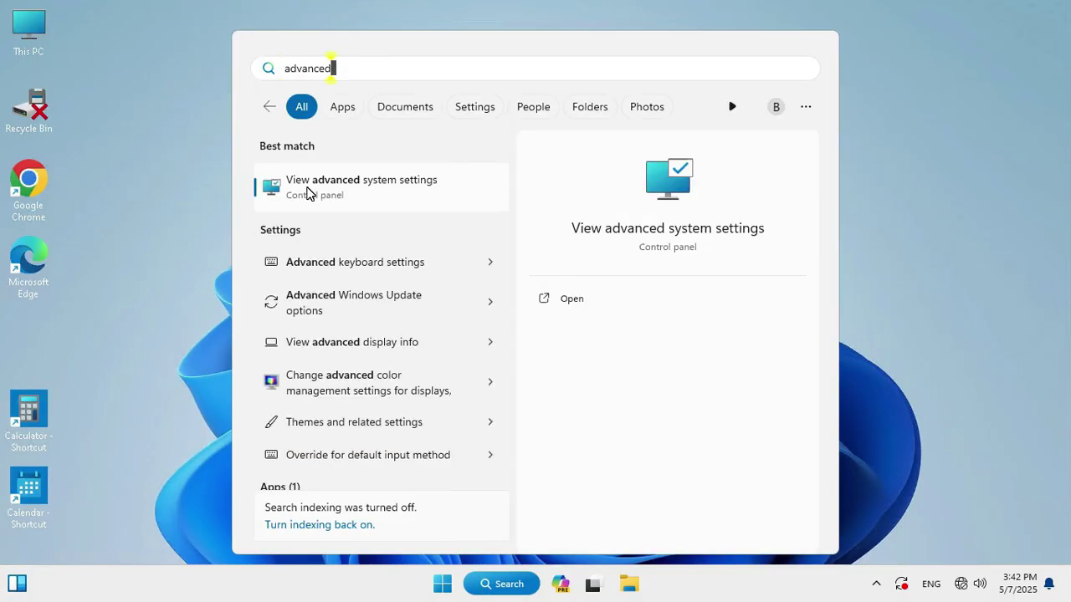
click(404, 182)
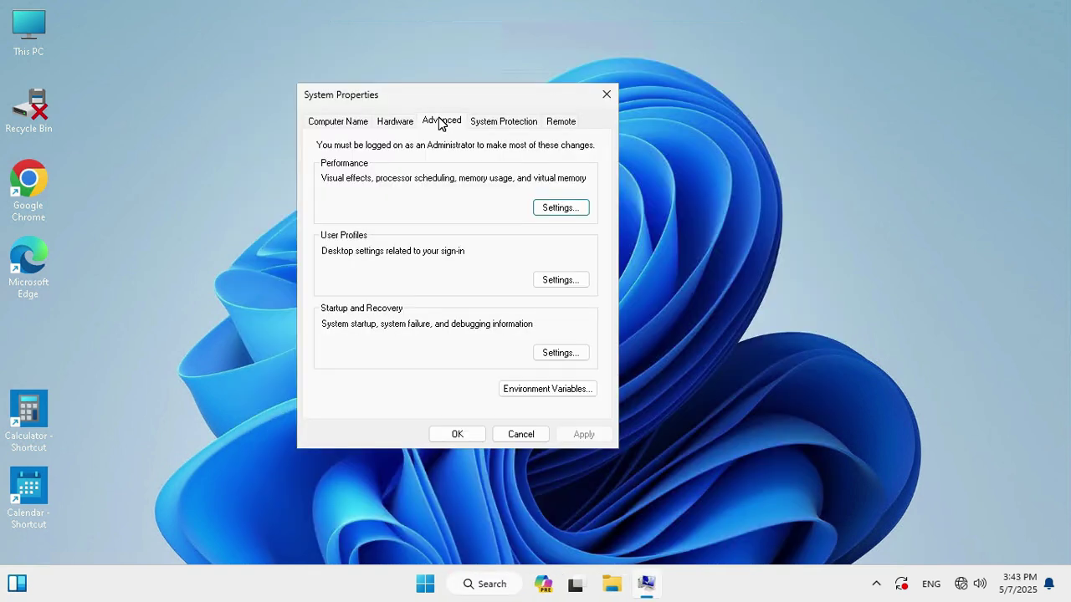
Set Performance visual effects to Adjust for best performance, apply, and close System Properties
click(439, 121)
click(562, 208)
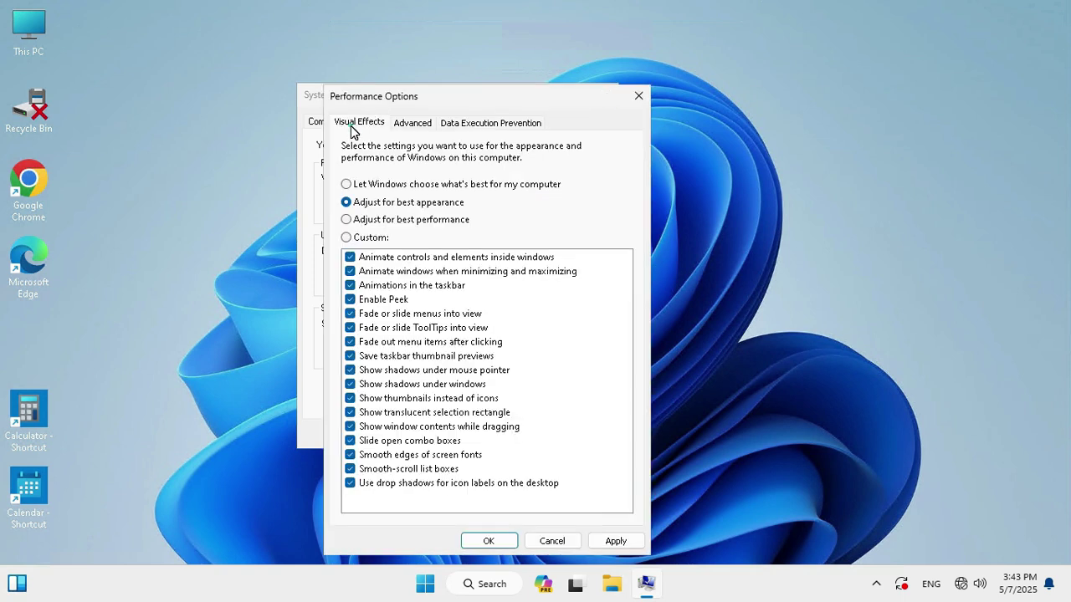
click(351, 127)
click(346, 221)
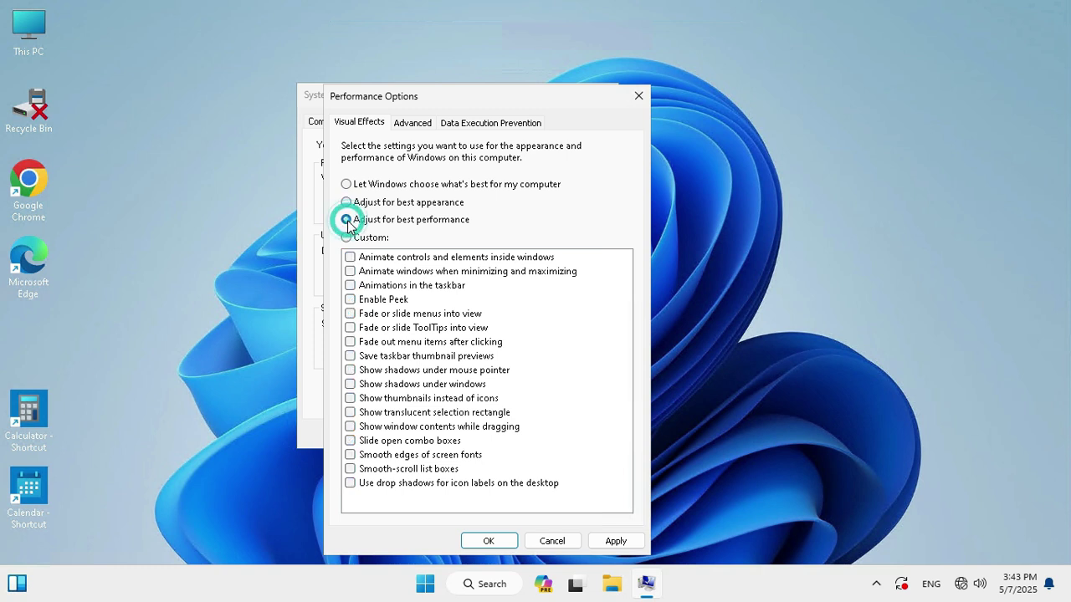
click(615, 541)
click(490, 544)
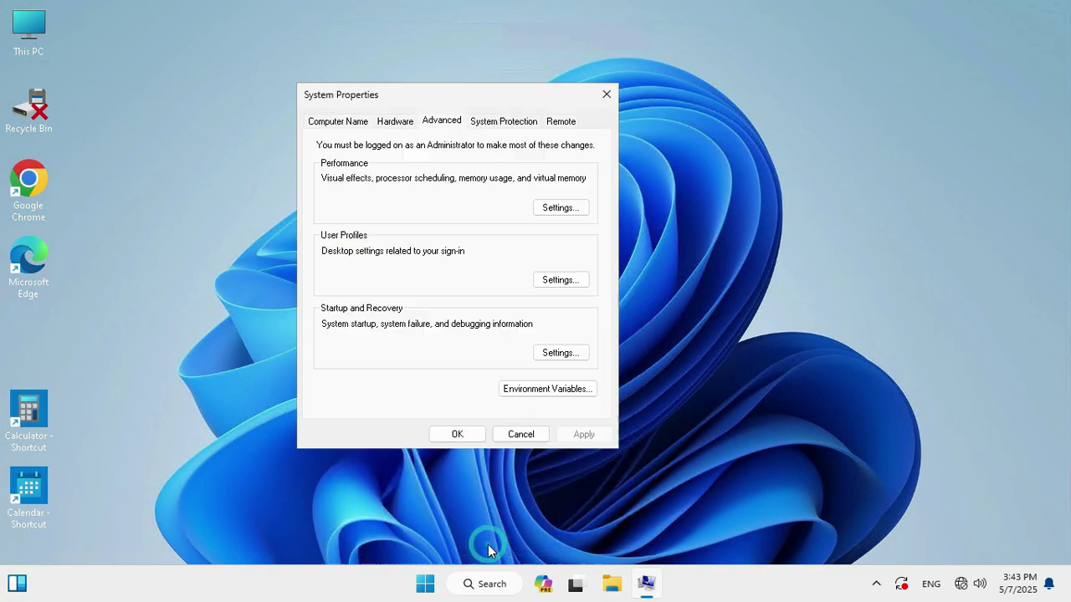
click(458, 434)
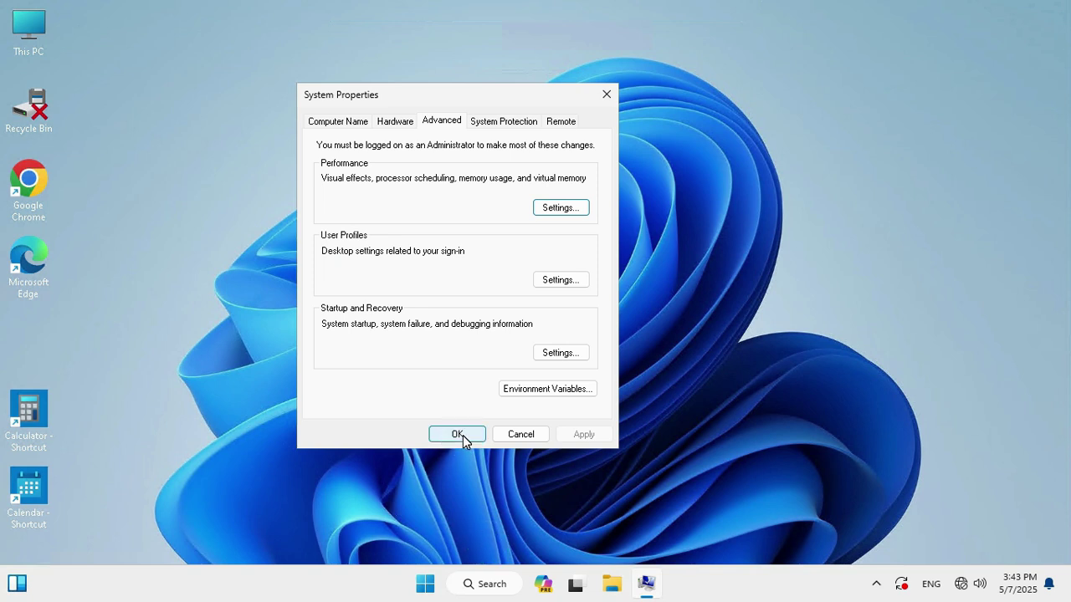
Run Disk Cleanup as administrator on drive C: and permanently delete the checked files (about 19.6 MB)
click(508, 585)
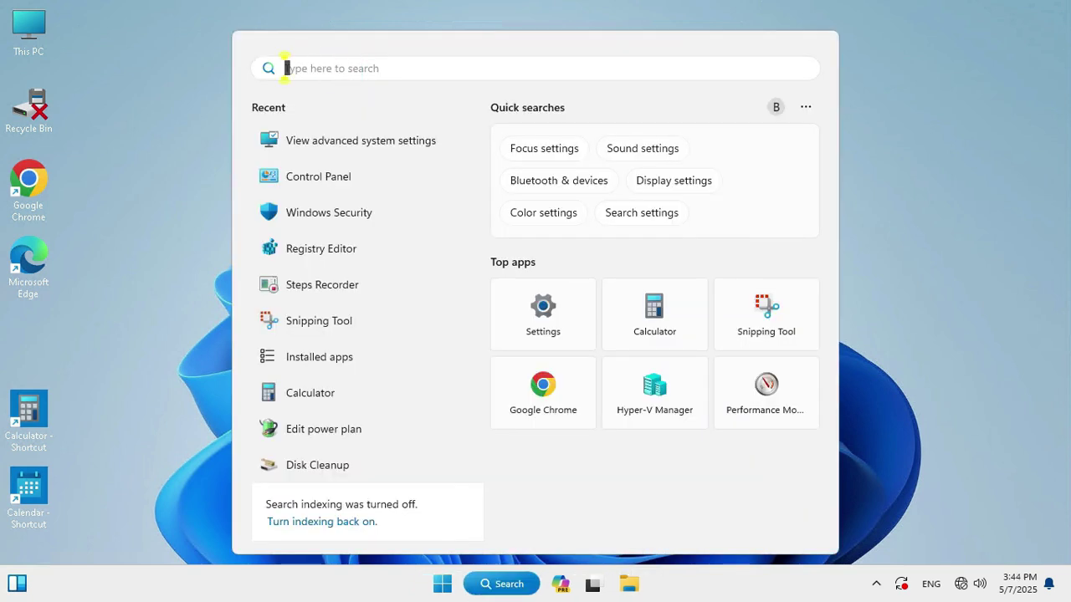
text(disk Cleanup)
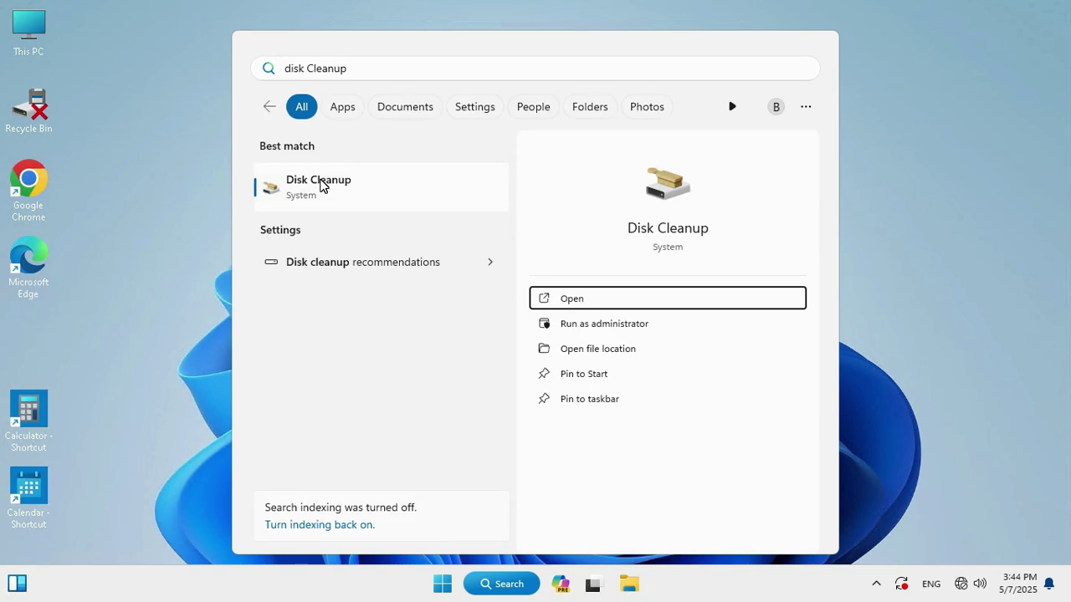
right_click(322, 184)
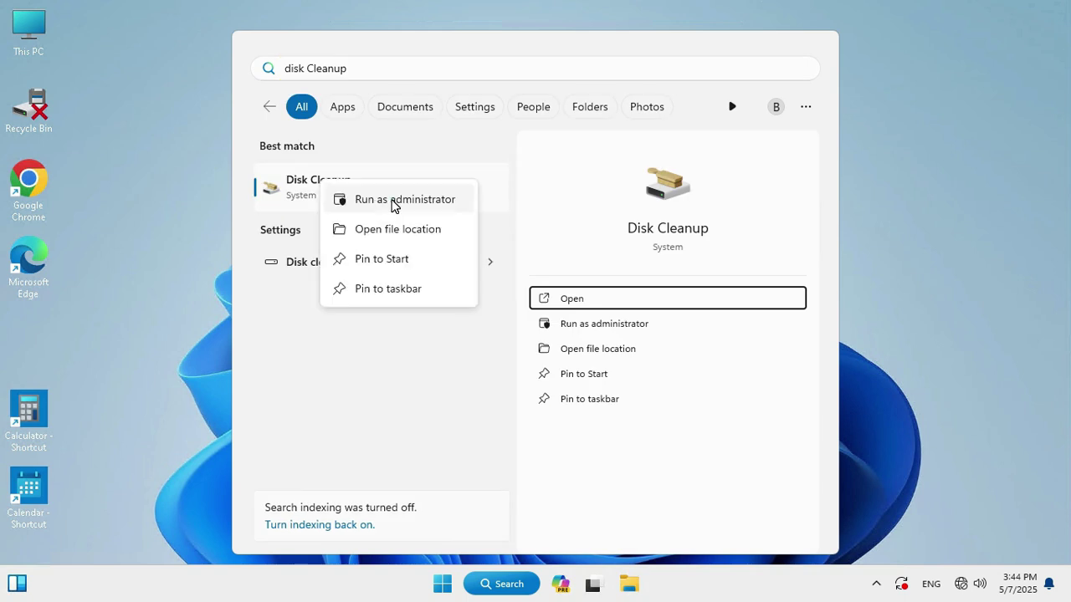
click(392, 203)
click(576, 289)
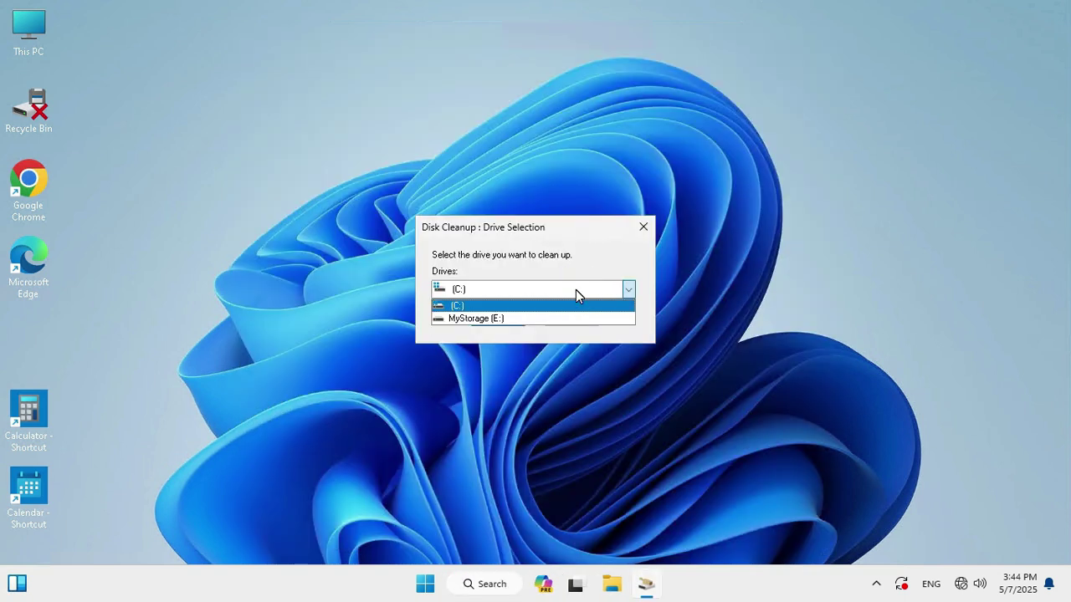
click(457, 308)
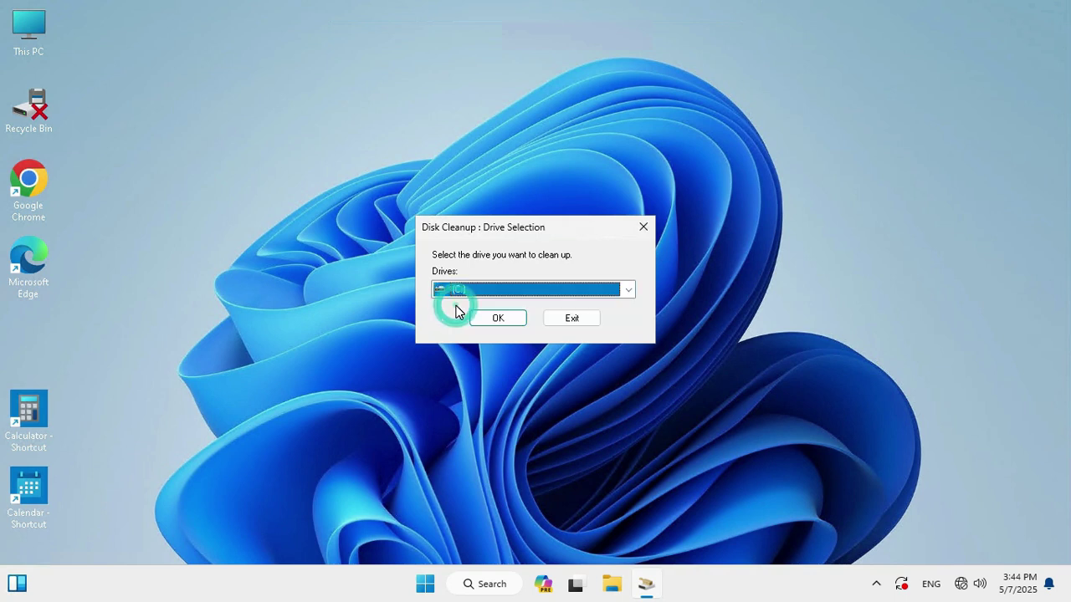
click(498, 319)
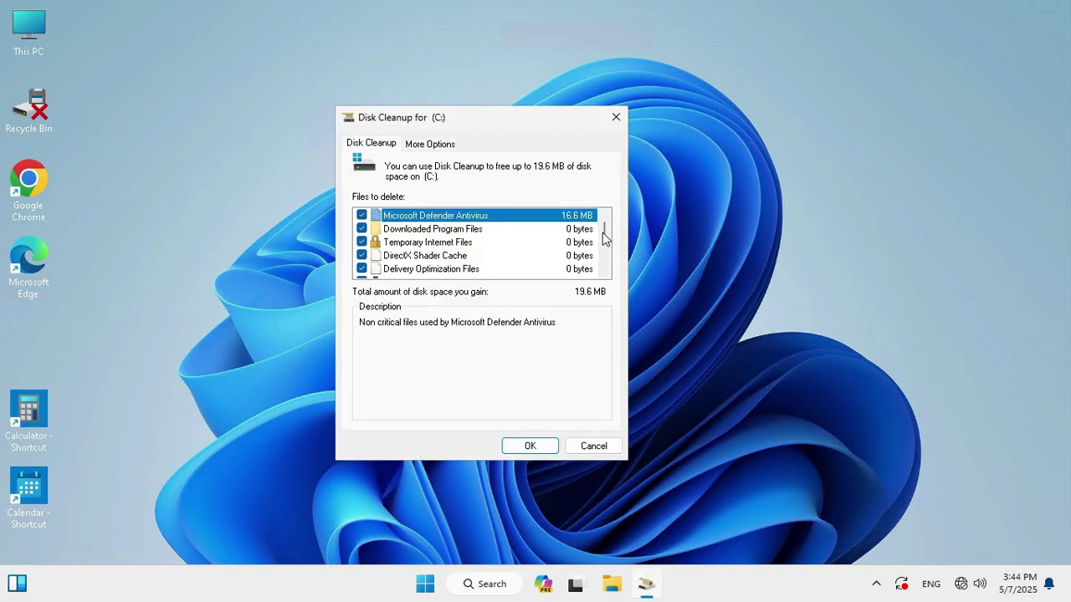
drag(602, 232, 605, 277)
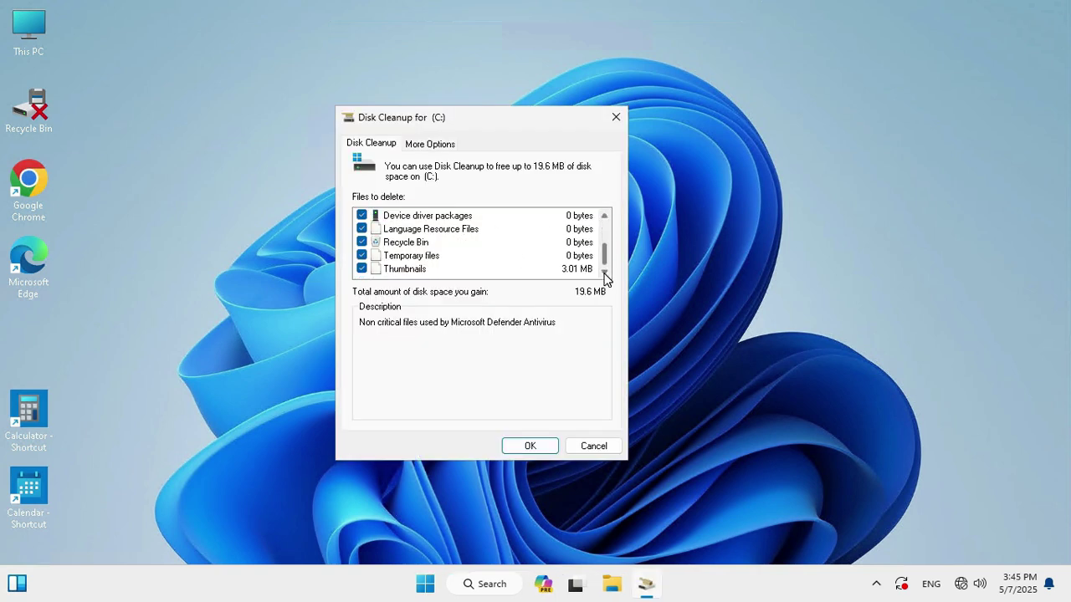
click(531, 447)
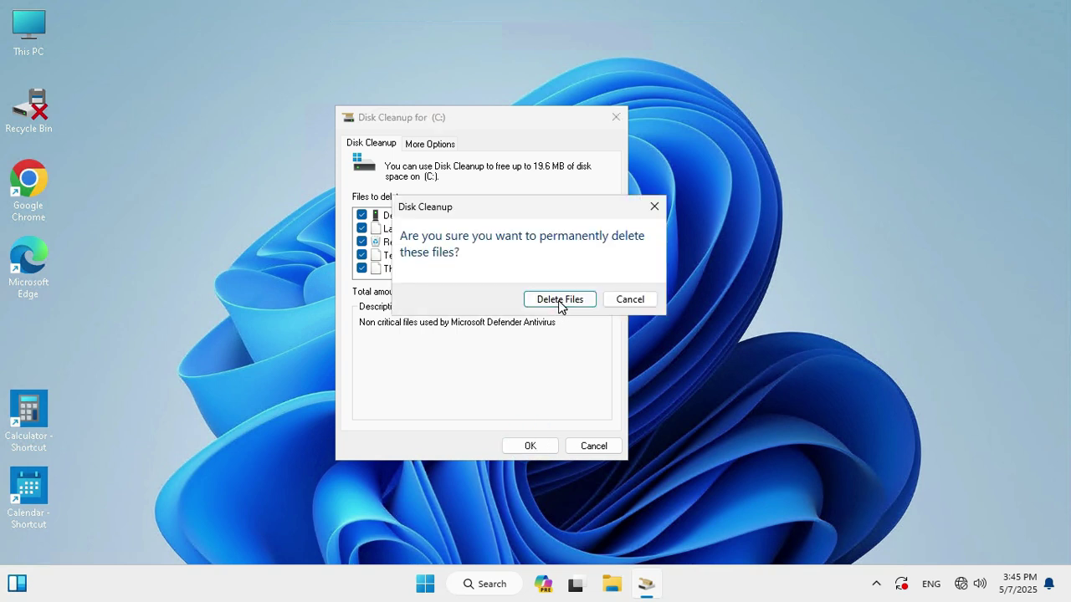
click(558, 301)
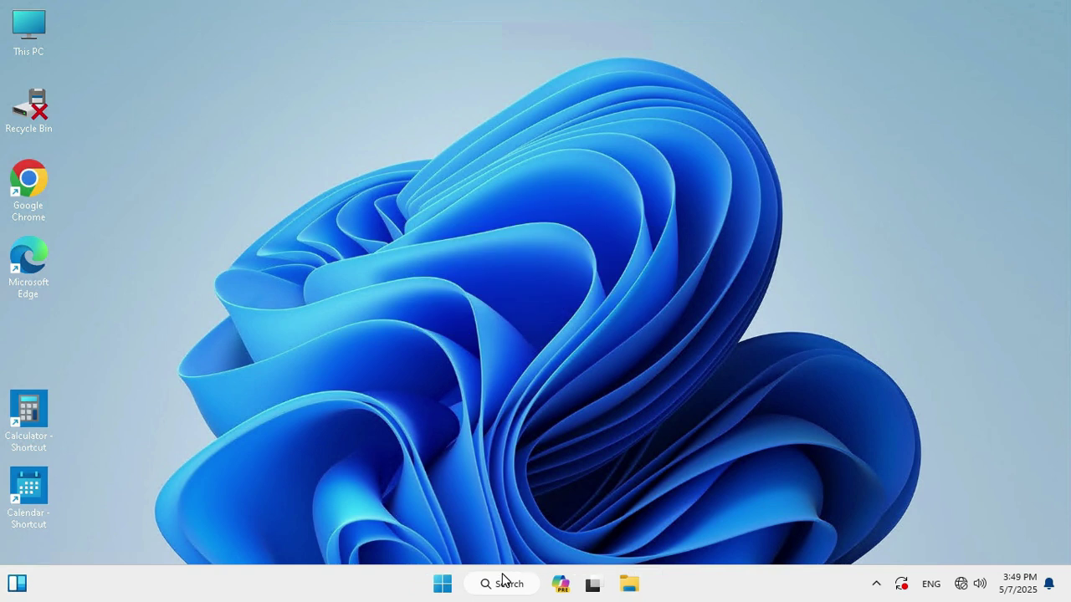
Run Optimize Drives as administrator, optimize drive C: to 100% efficiency, then close it
click(505, 580)
click(389, 72)
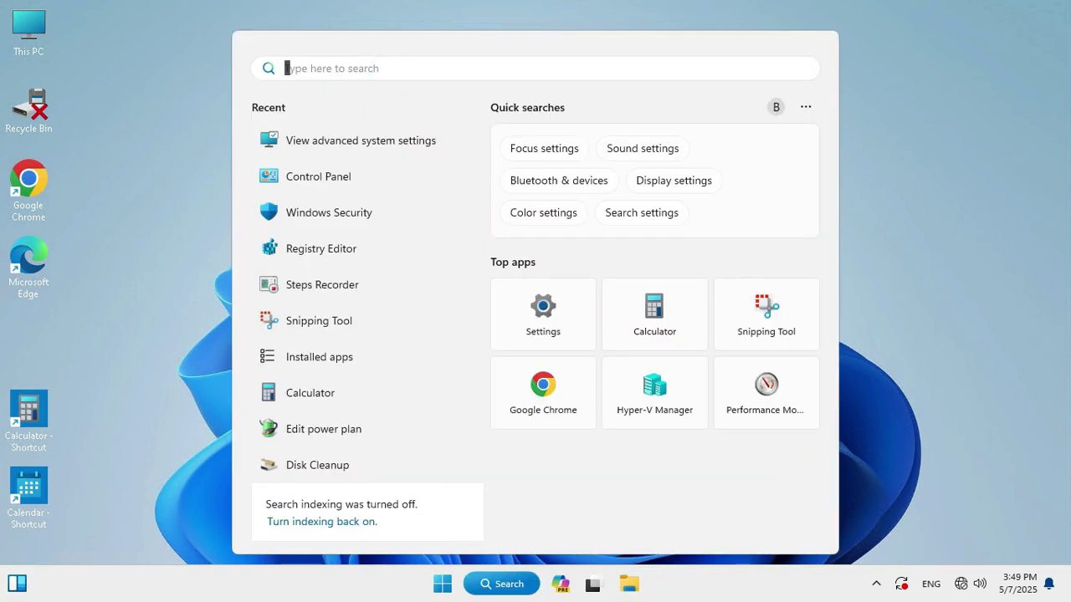
text(defragment and Optimize Drives)
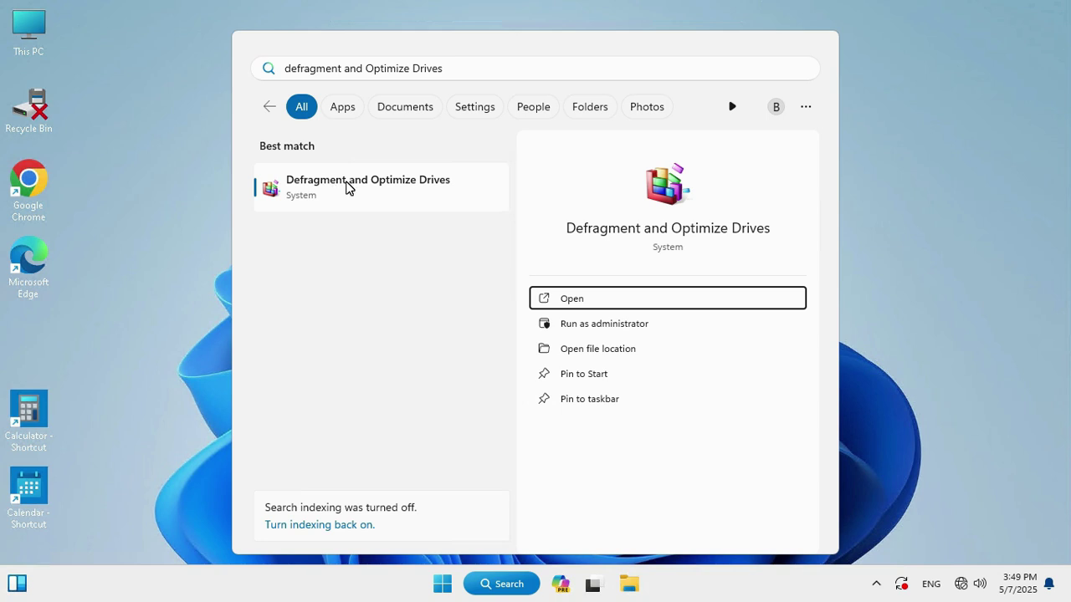
right_click(346, 184)
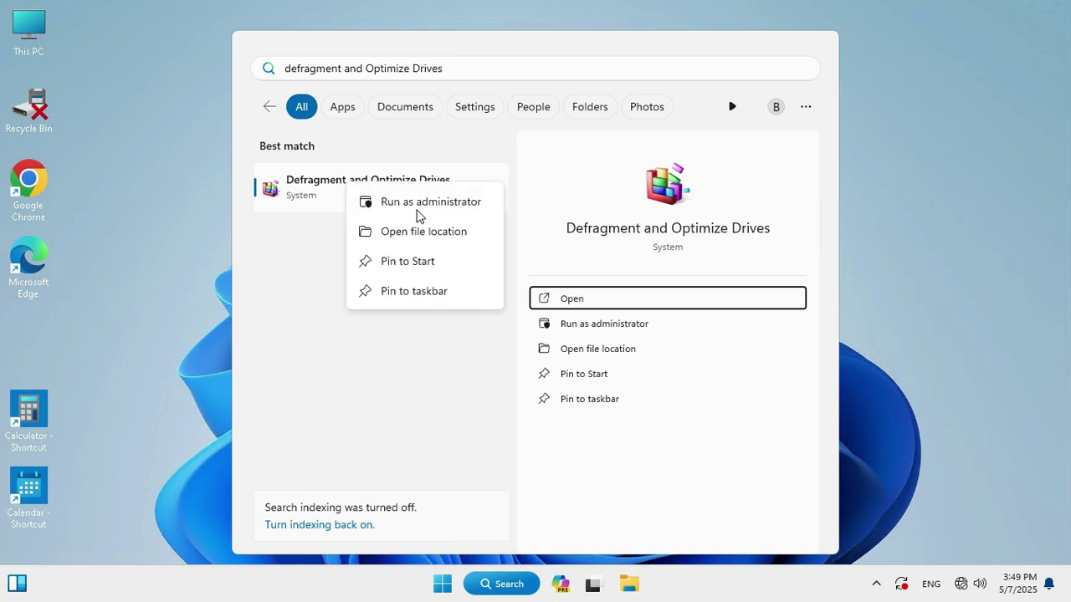
click(425, 202)
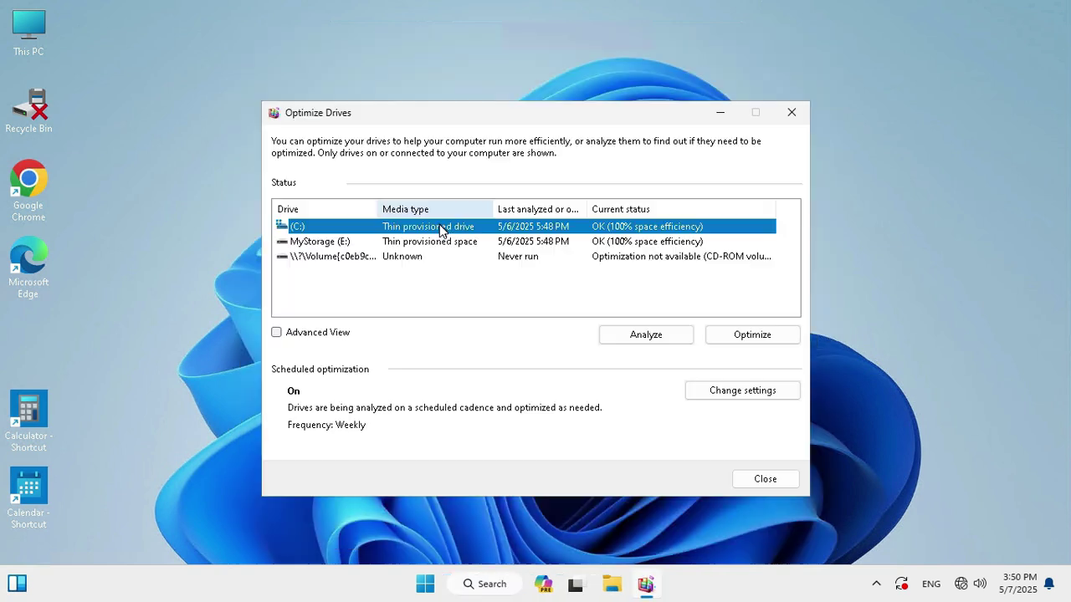
click(414, 229)
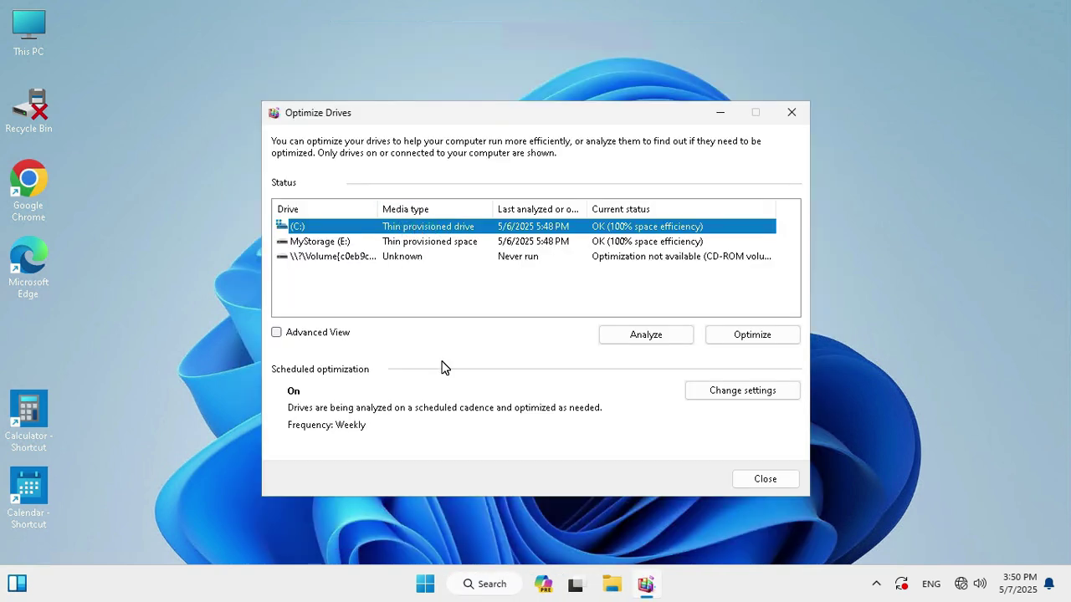
click(743, 338)
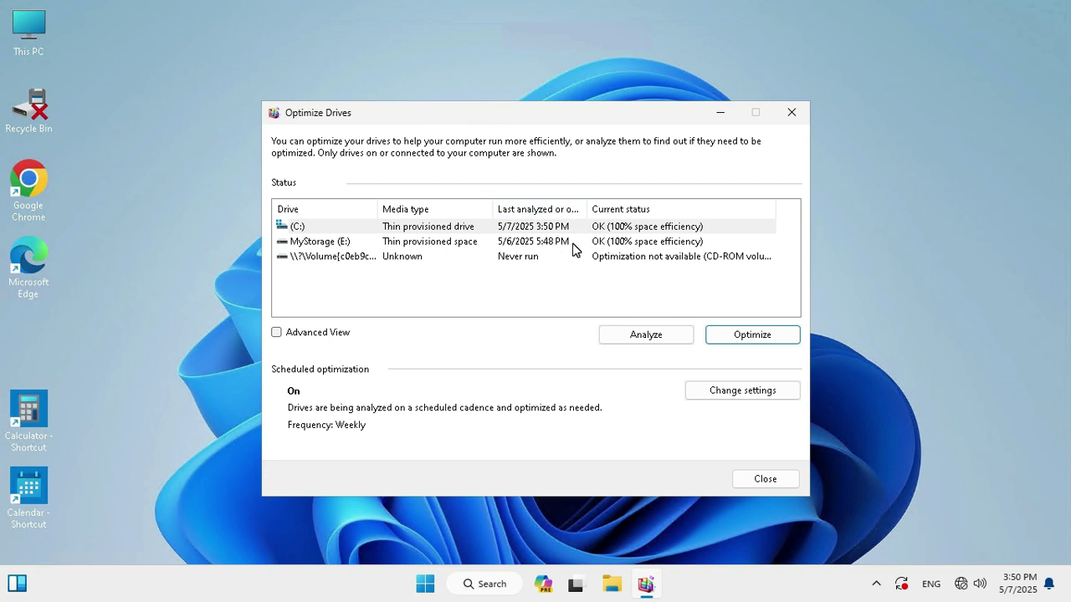
click(765, 478)
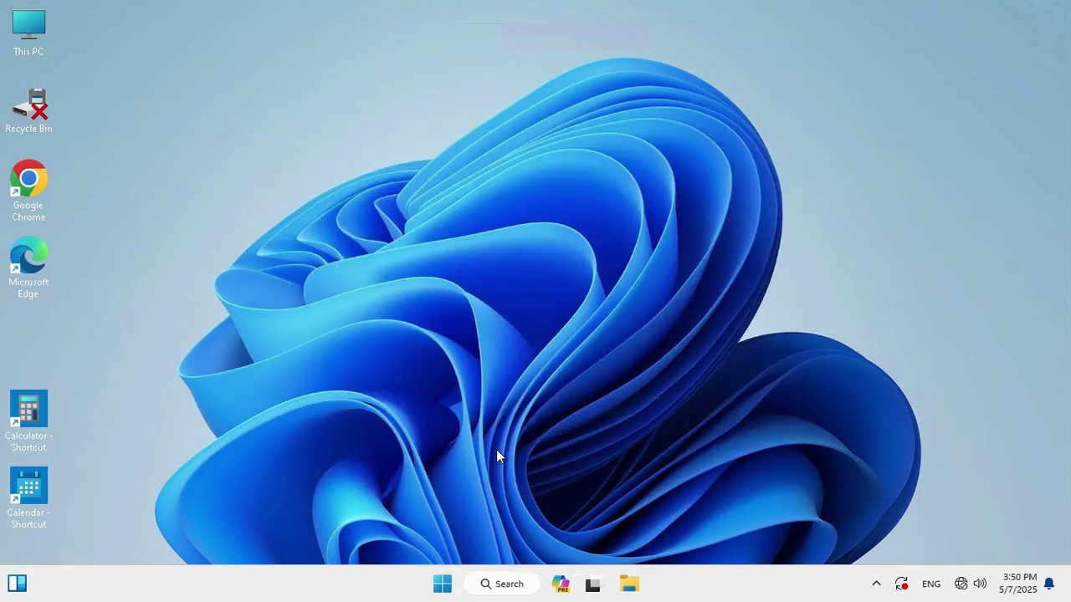
From Edit power plan's advanced settings, choose and apply the High performance plan
click(501, 581)
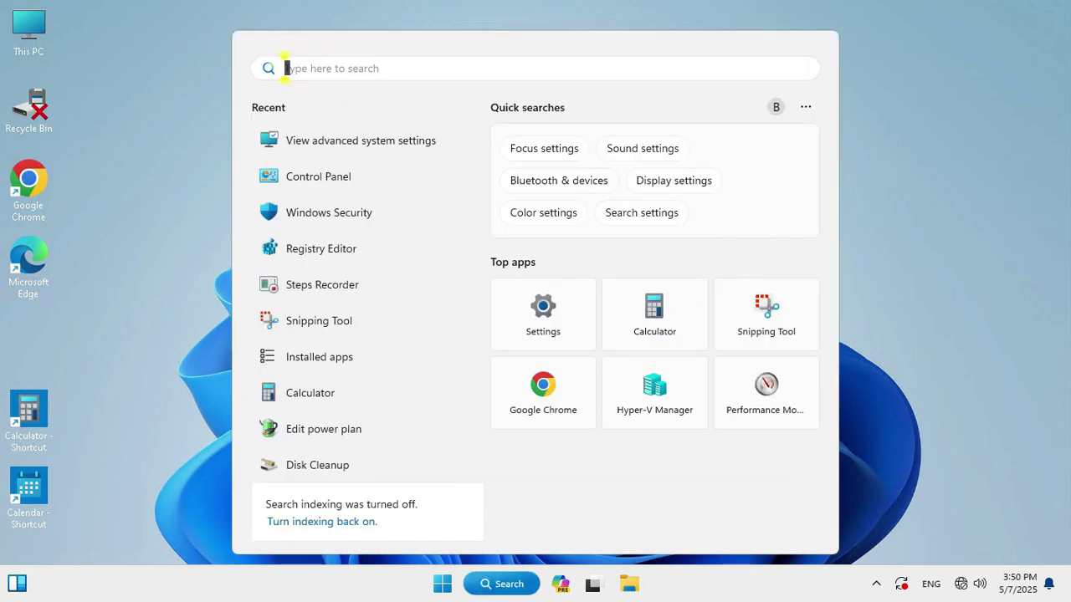
text(power)
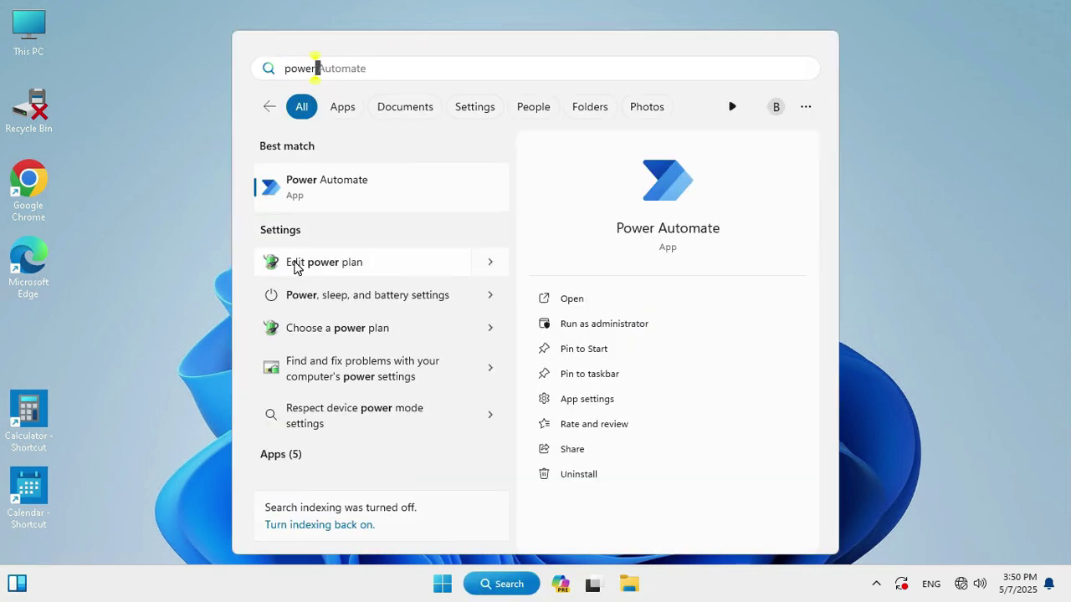
click(351, 266)
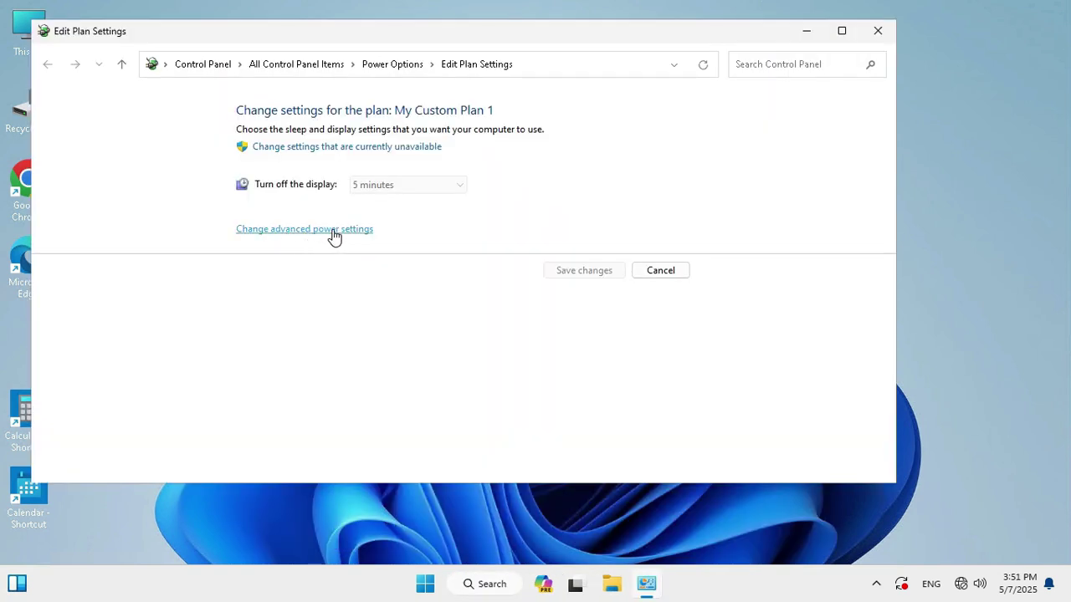
click(334, 236)
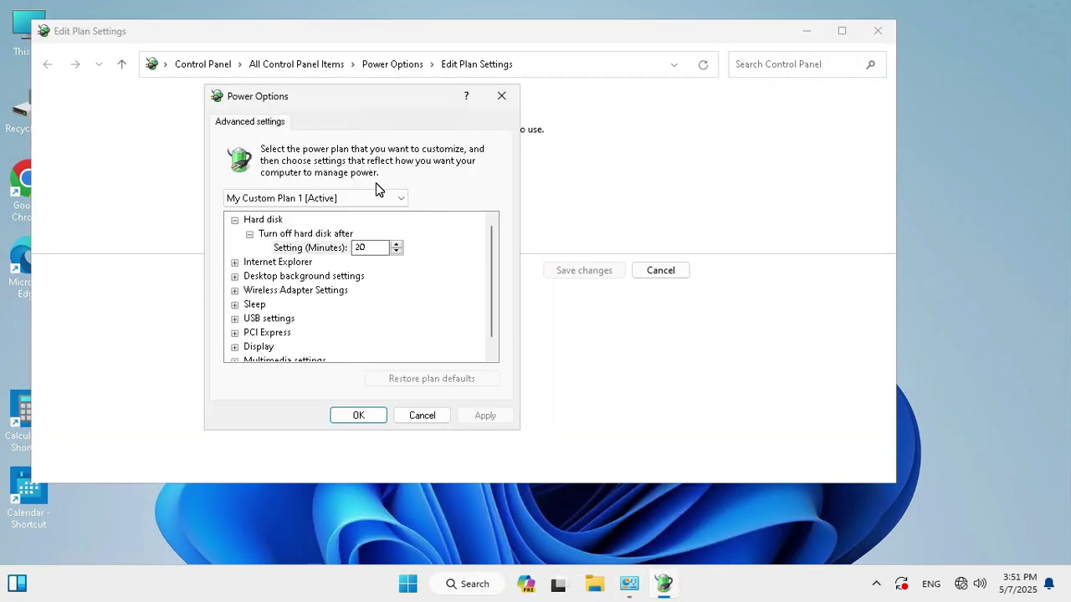
click(400, 199)
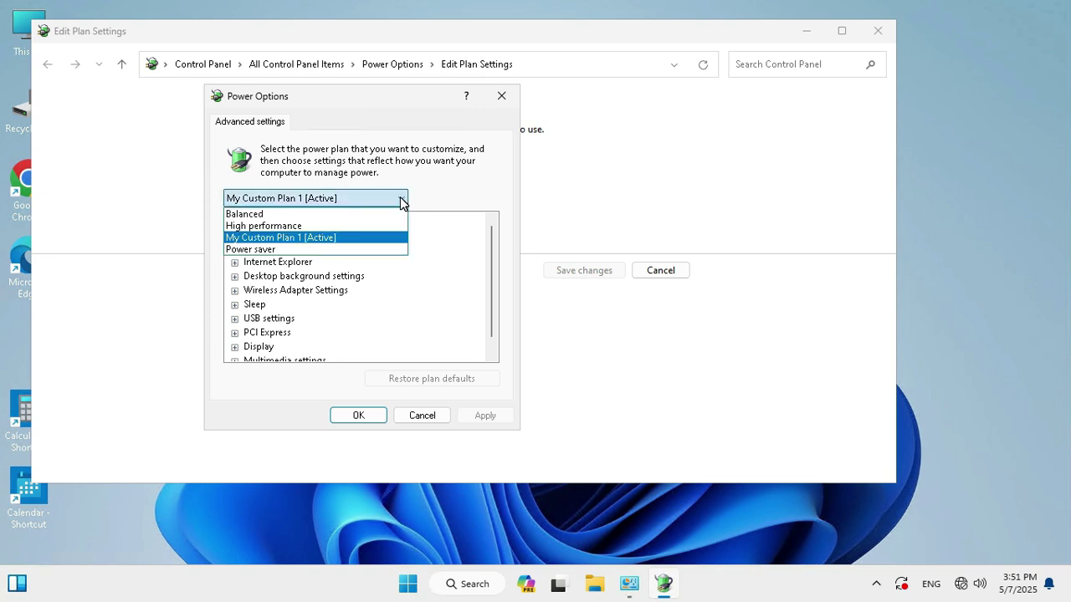
click(269, 226)
click(474, 415)
click(373, 416)
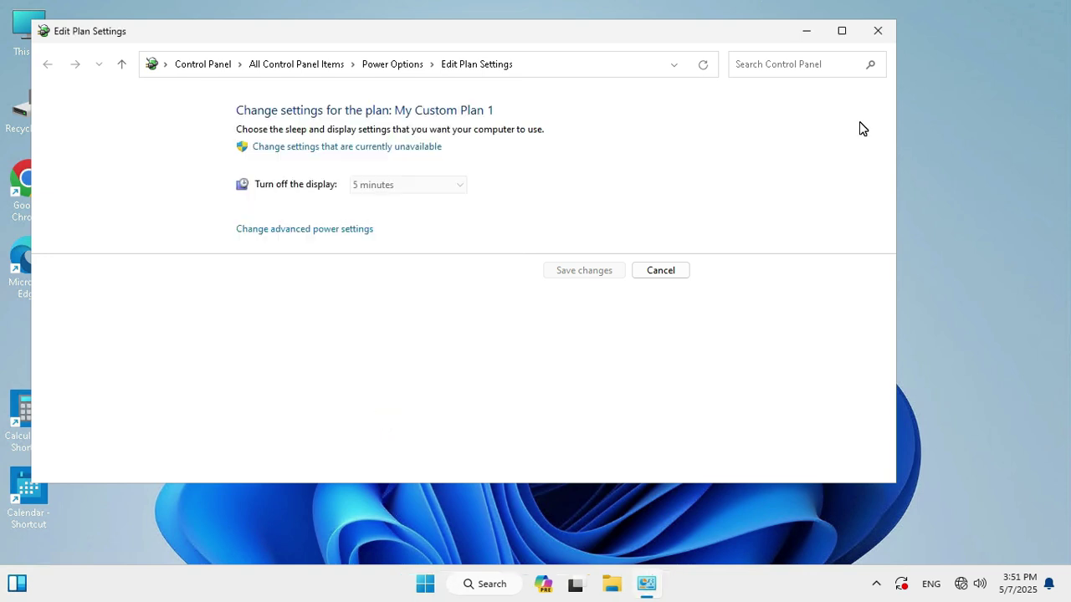
Close the Edit Plan Settings window and go to Apps > Installed apps in Settings
click(877, 34)
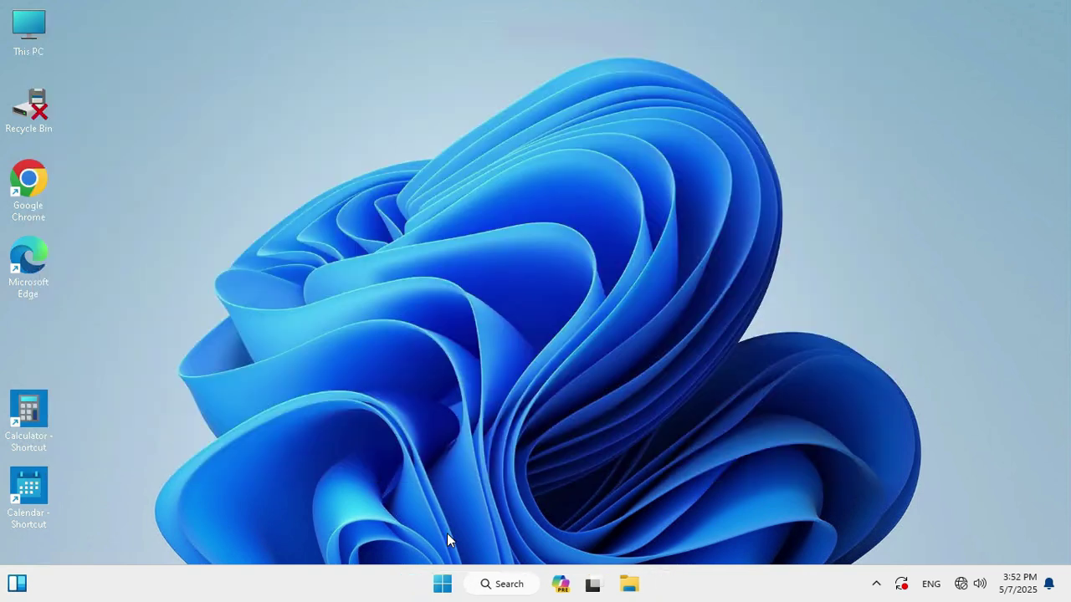
right_click(440, 590)
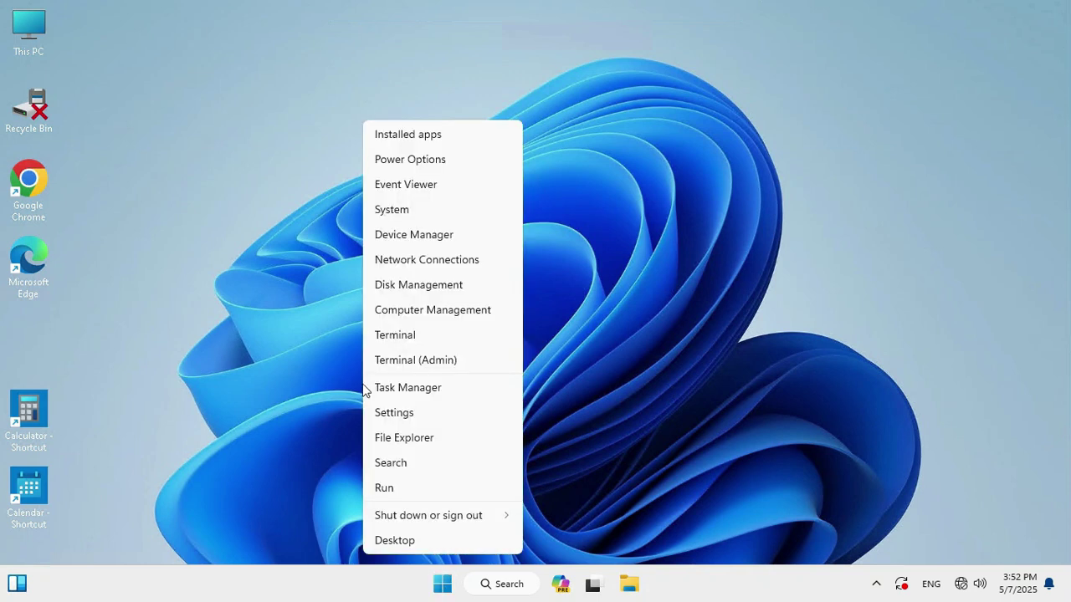
click(407, 410)
click(66, 326)
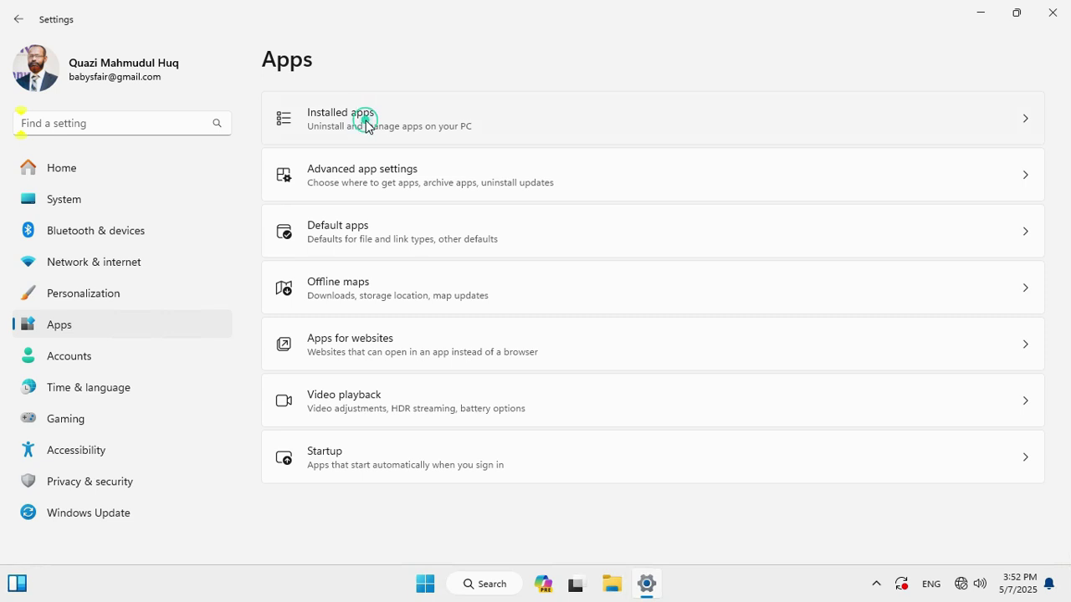
click(365, 124)
Uninstall the Xbox app from the Installed apps list, confirming the removal
scroll(1062, 220, down, 5)
scroll(1061, 220, up, 5)
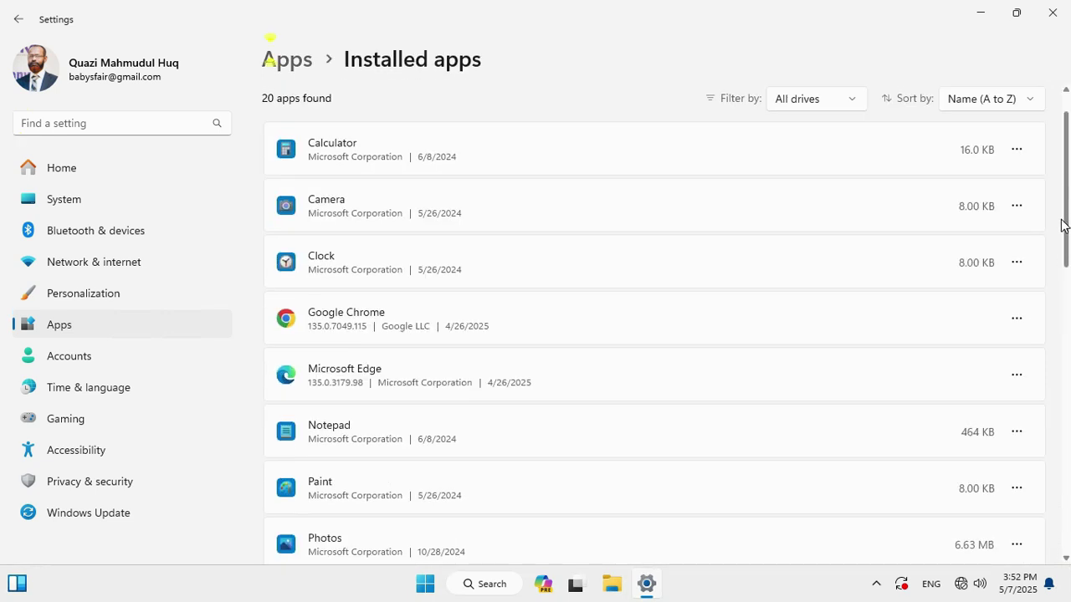
scroll(1061, 293, down, 5)
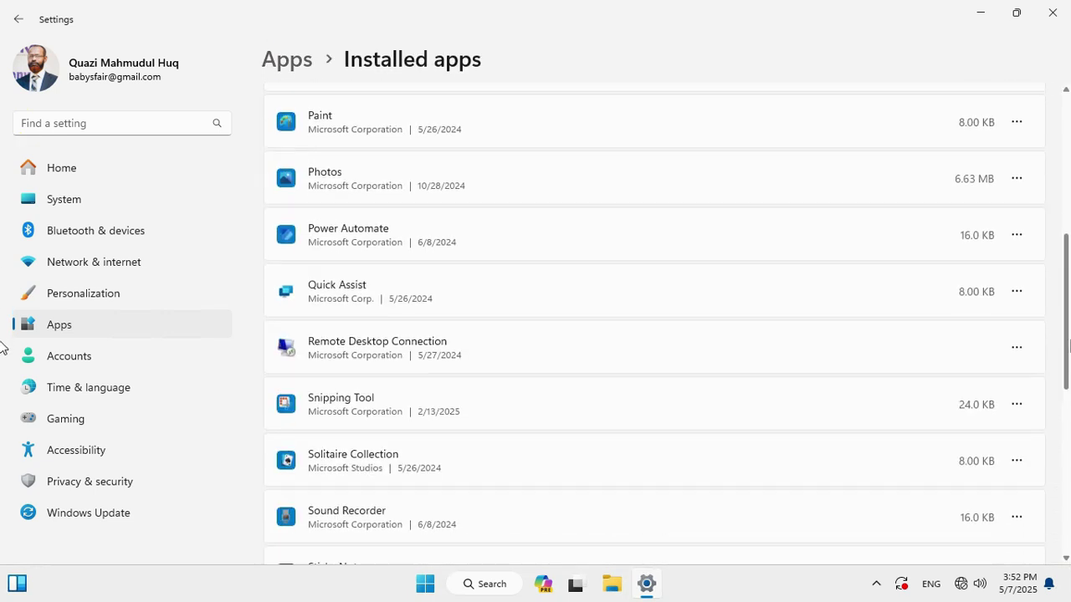
scroll(1062, 435, down, 4)
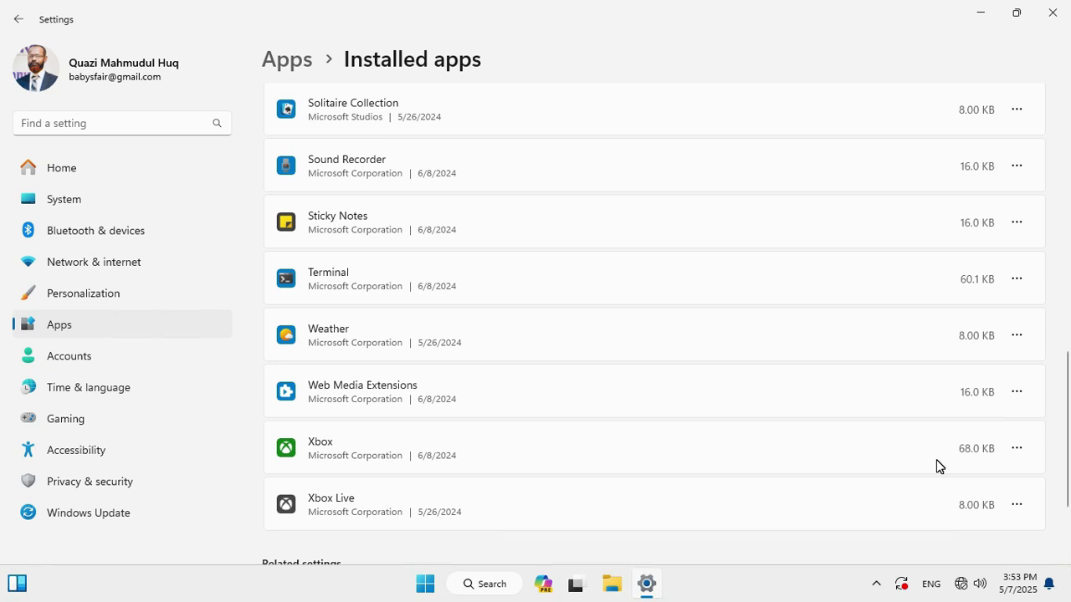
click(1016, 450)
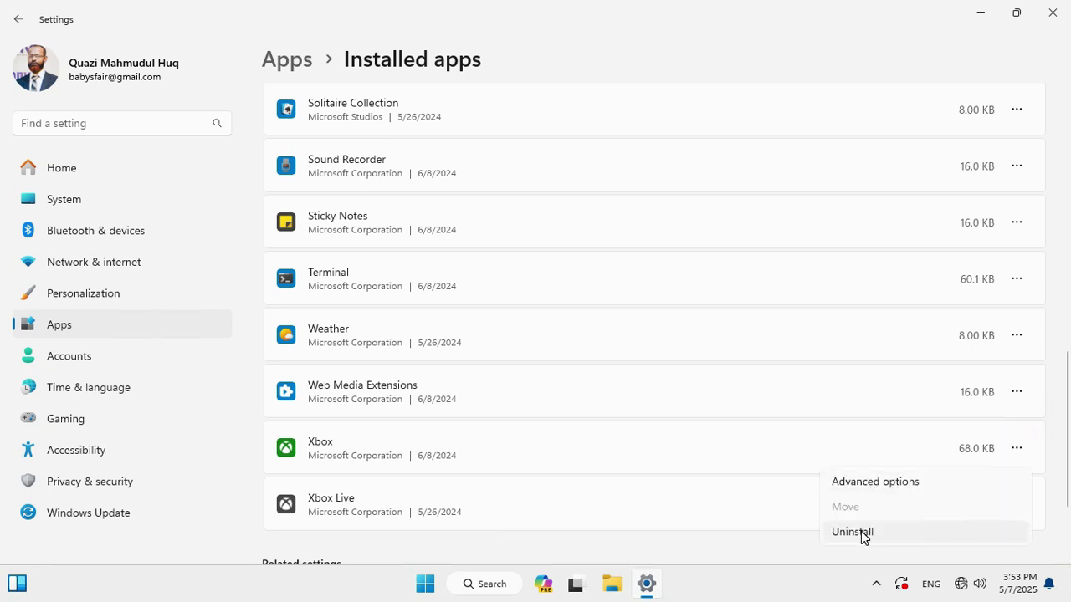
click(862, 532)
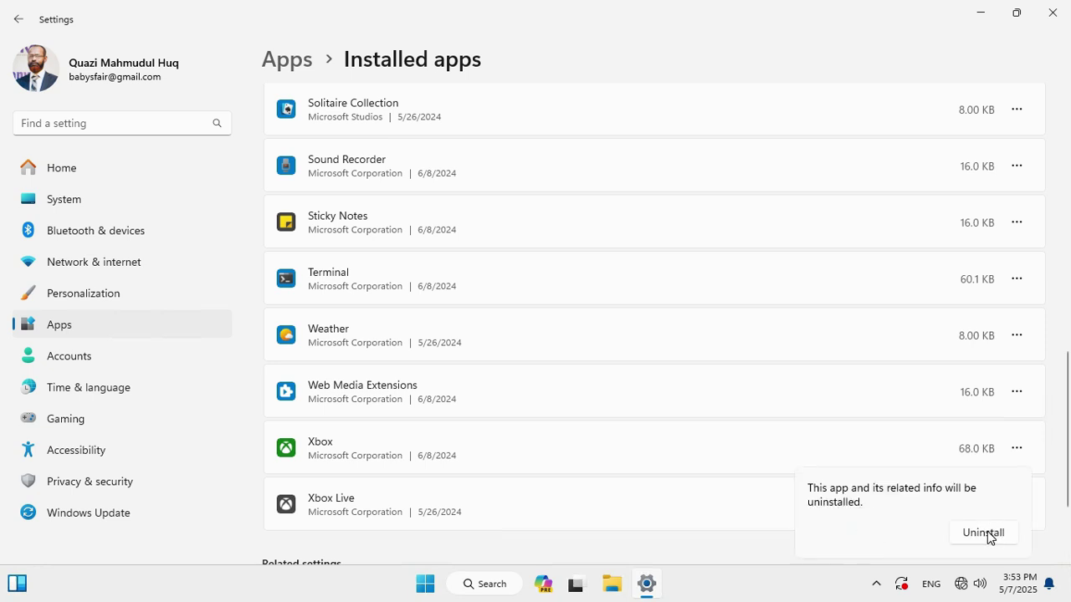
click(986, 533)
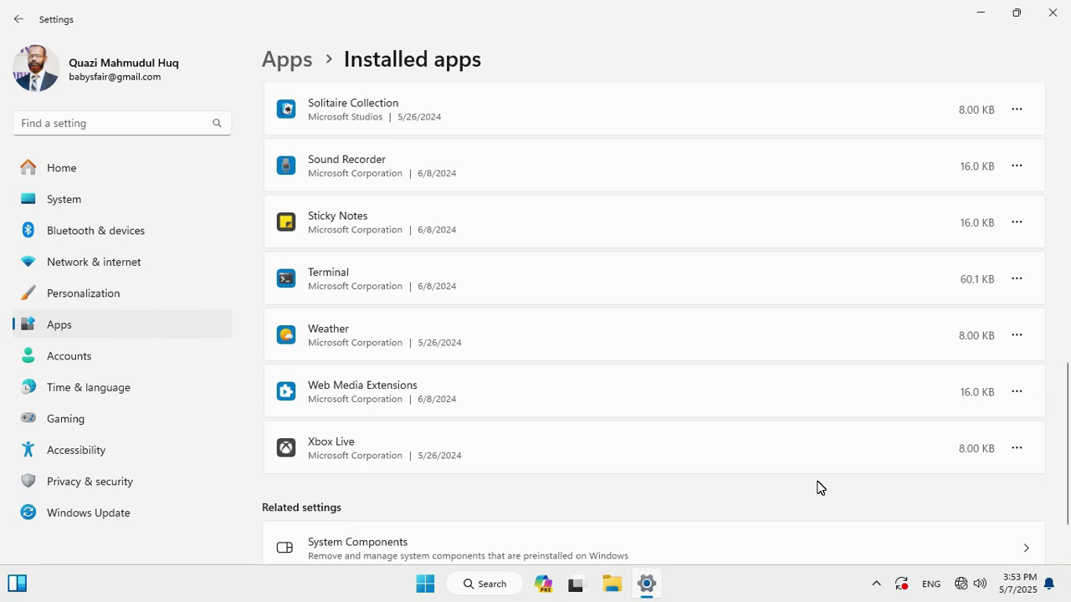
Close the Settings window from its title-bar X
click(1052, 13)
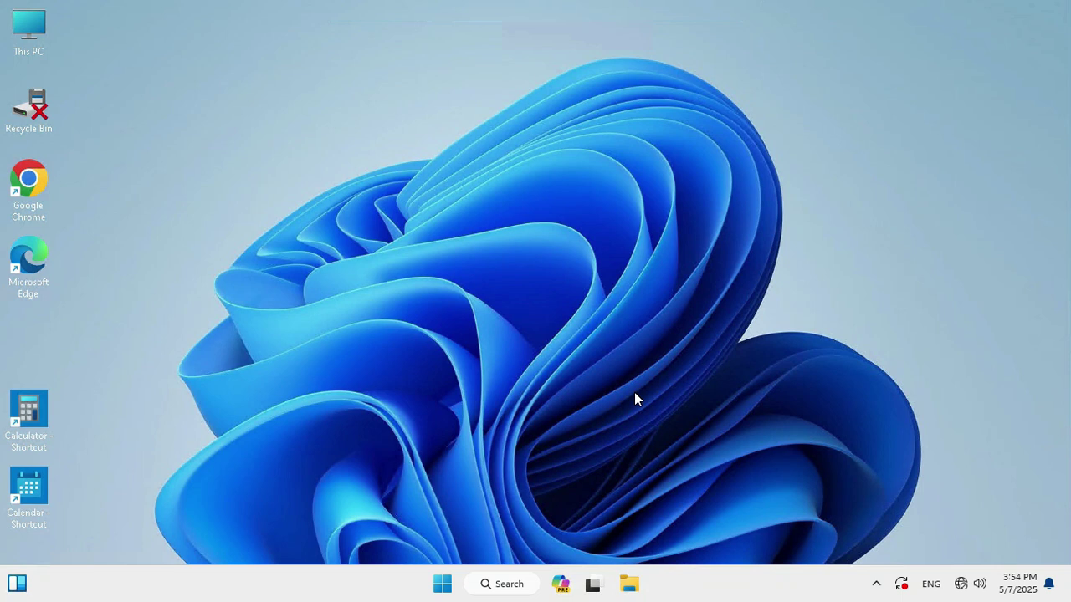